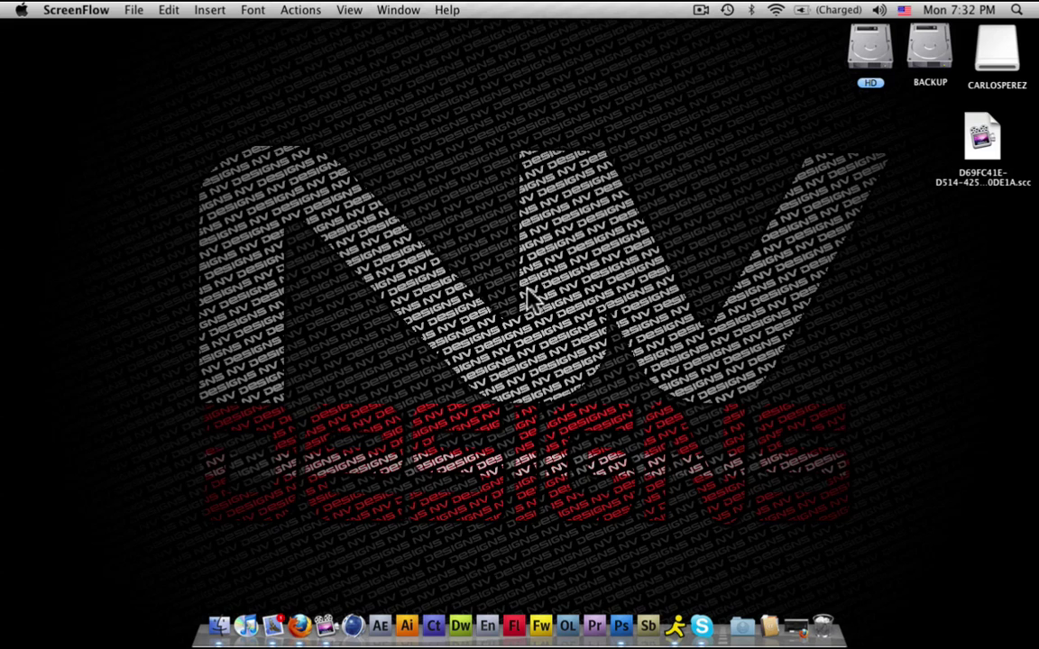
# Step: Bring Photoshop CS4 to the front from its Dock icon
pyautogui.click(624, 628)
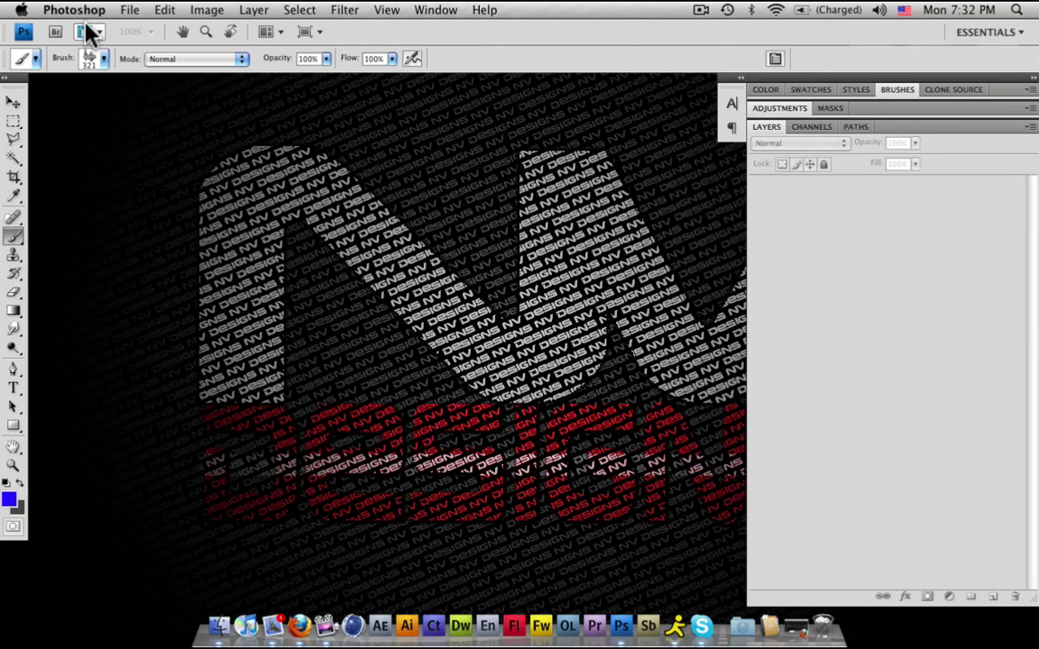
# Step: Set up a new 7 × 5 inch, 72 ppi document with Transparent background contents
pyautogui.click(135, 13)
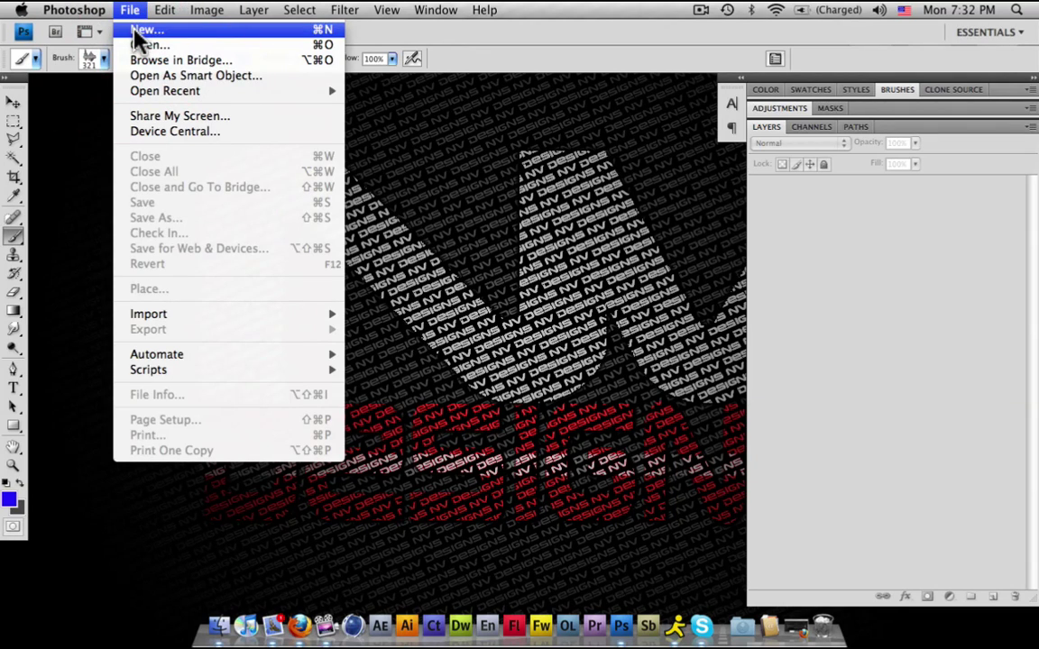
pyautogui.click(134, 30)
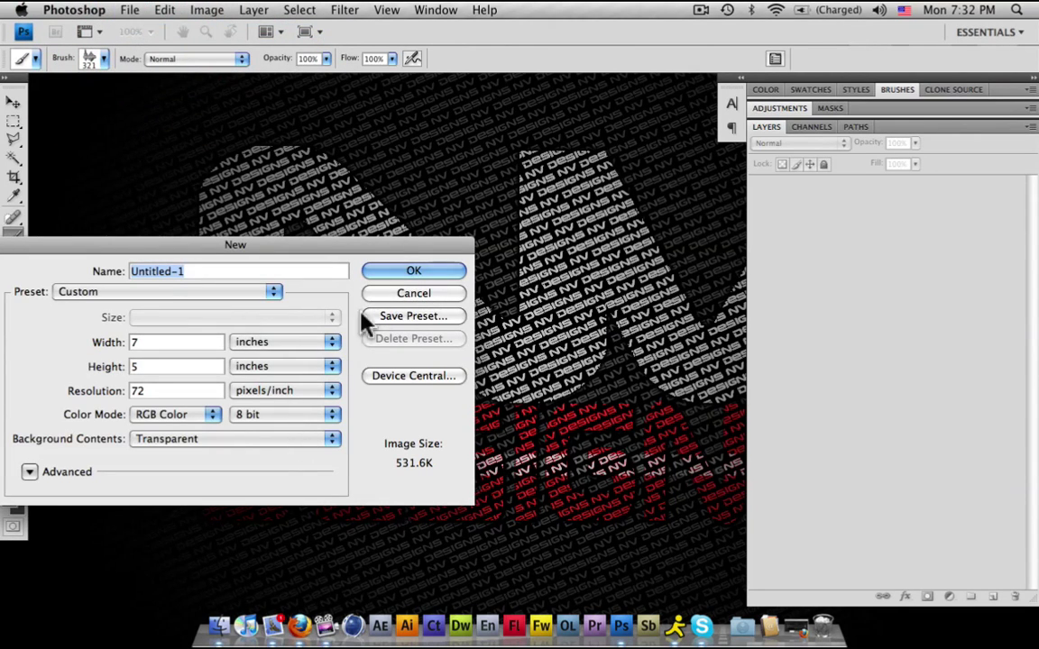
pyautogui.click(272, 292)
pyautogui.click(181, 124)
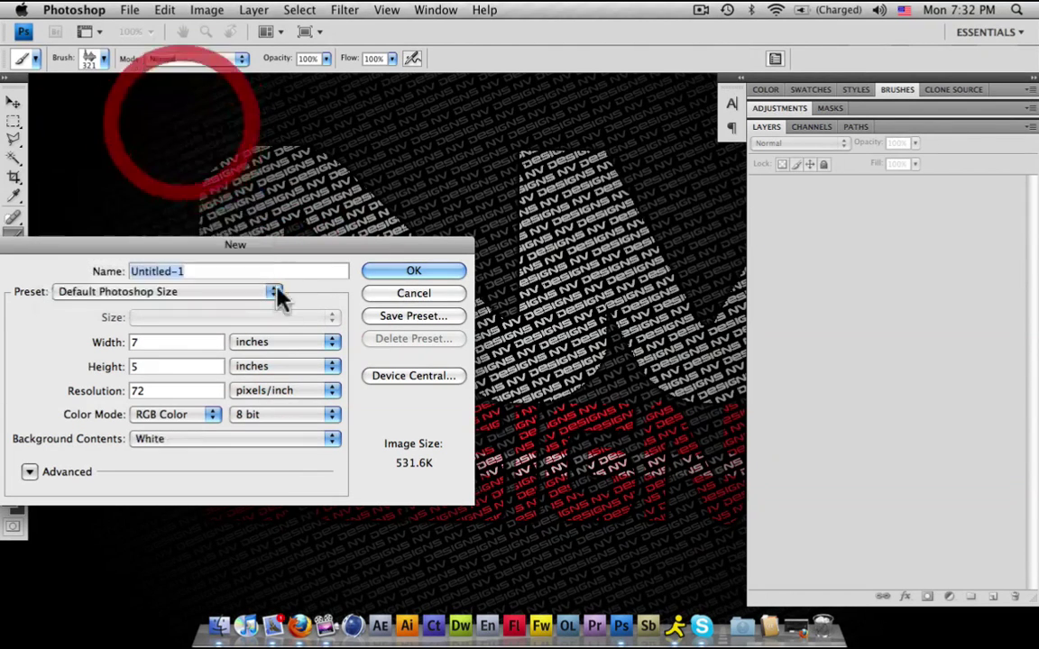
pyautogui.click(302, 439)
pyautogui.click(271, 465)
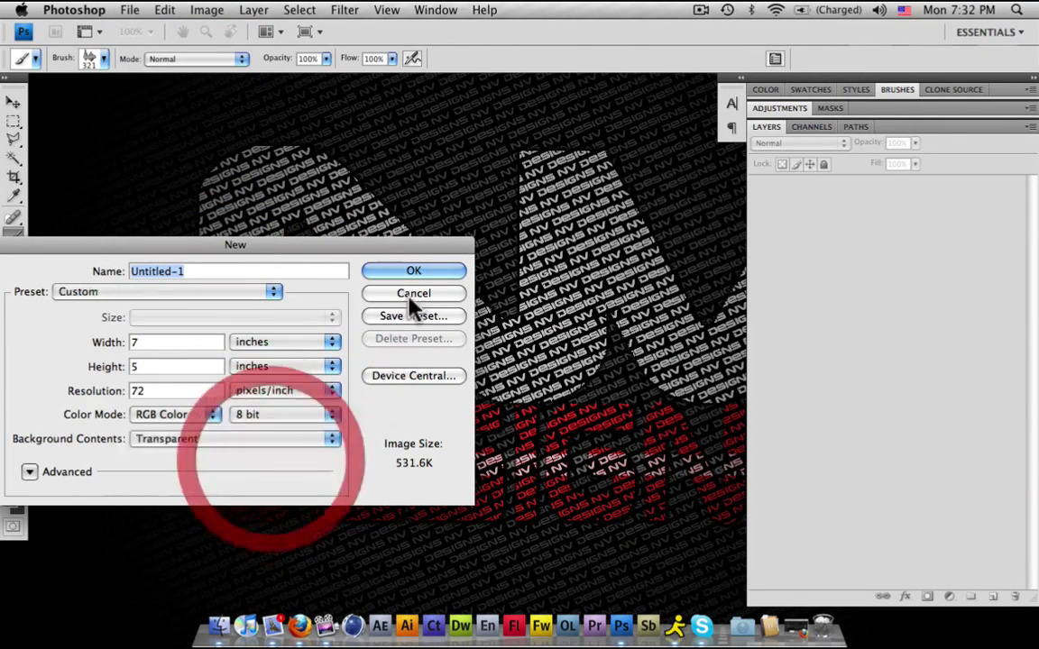
# Step: Create the document, enlarge its window, and fill the canvas with black using the Paint Bucket
pyautogui.click(413, 273)
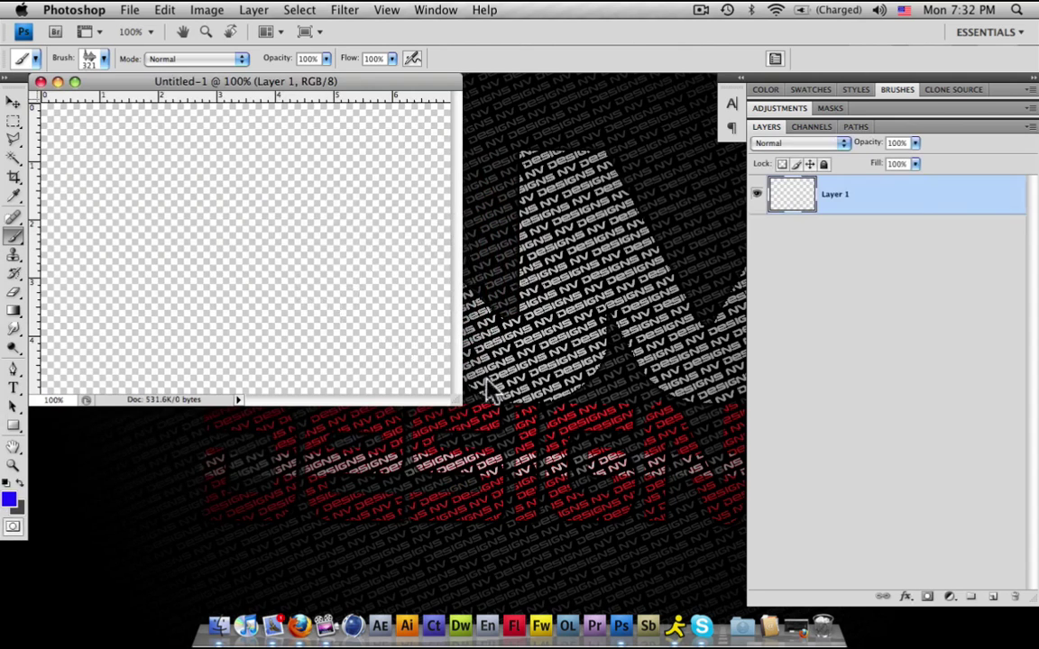
pyautogui.moveTo(462, 411); pyautogui.dragTo(725, 530)
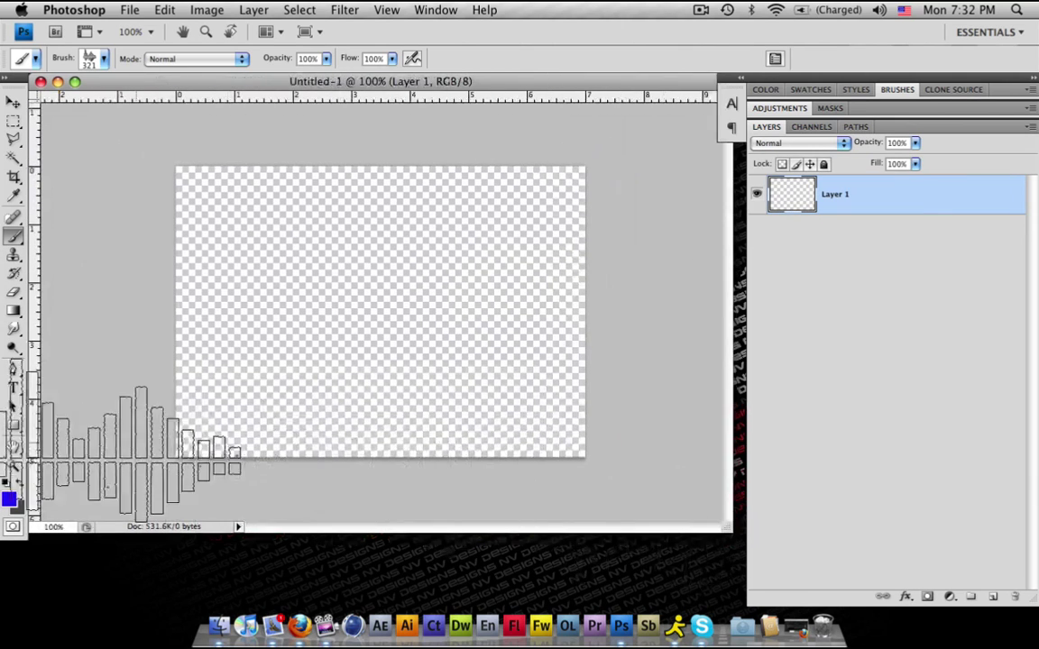
pyautogui.click(13, 387)
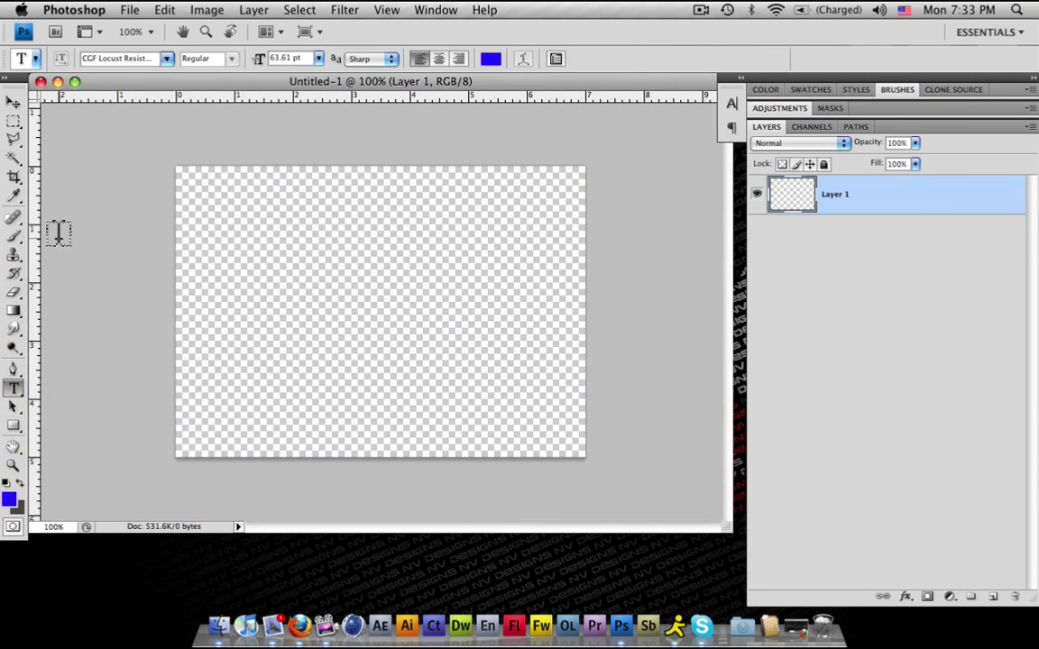
pyautogui.click(13, 428)
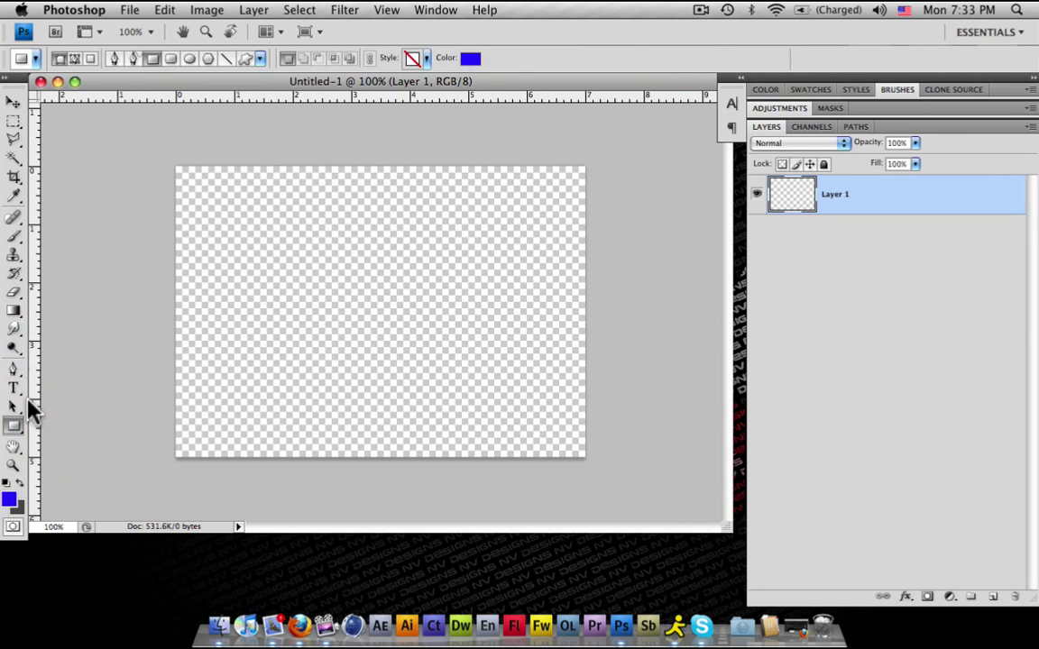
pyautogui.moveTo(15, 313)
pyautogui.mouseDown()
pyautogui.moveTo(95, 348)
pyautogui.moveTo(90, 323)
pyautogui.mouseUp()
pyautogui.click(9, 499)
pyautogui.moveTo(630, 468); pyautogui.dragTo(487, 564)
pyautogui.click(887, 299)
pyautogui.click(398, 295)
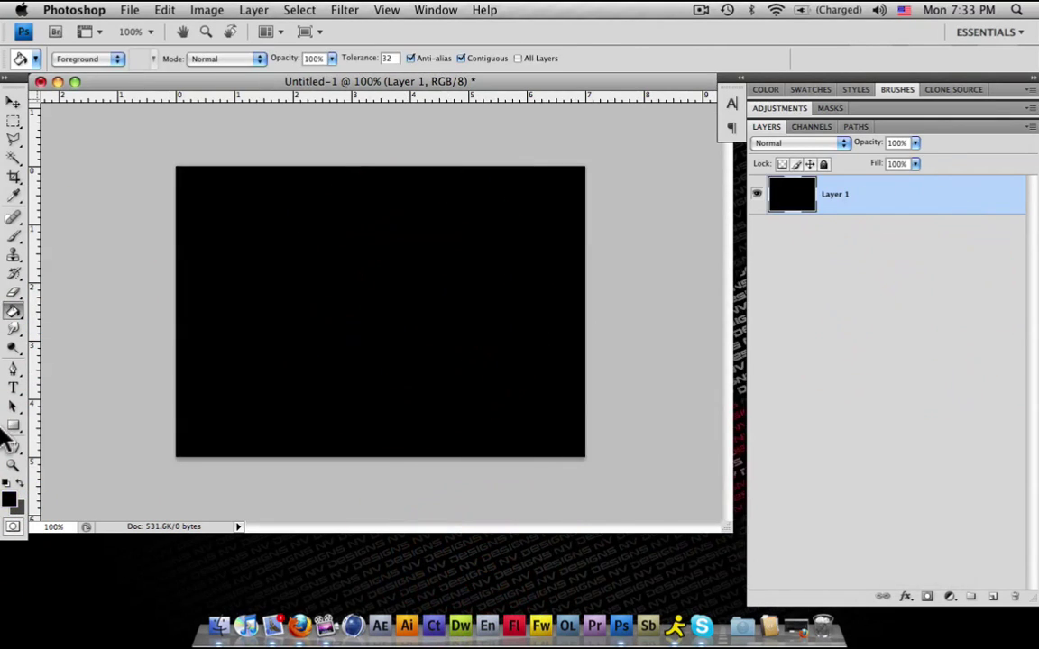
# Step: Set the foreground colour to white
pyautogui.click(15, 388)
pyautogui.click(9, 499)
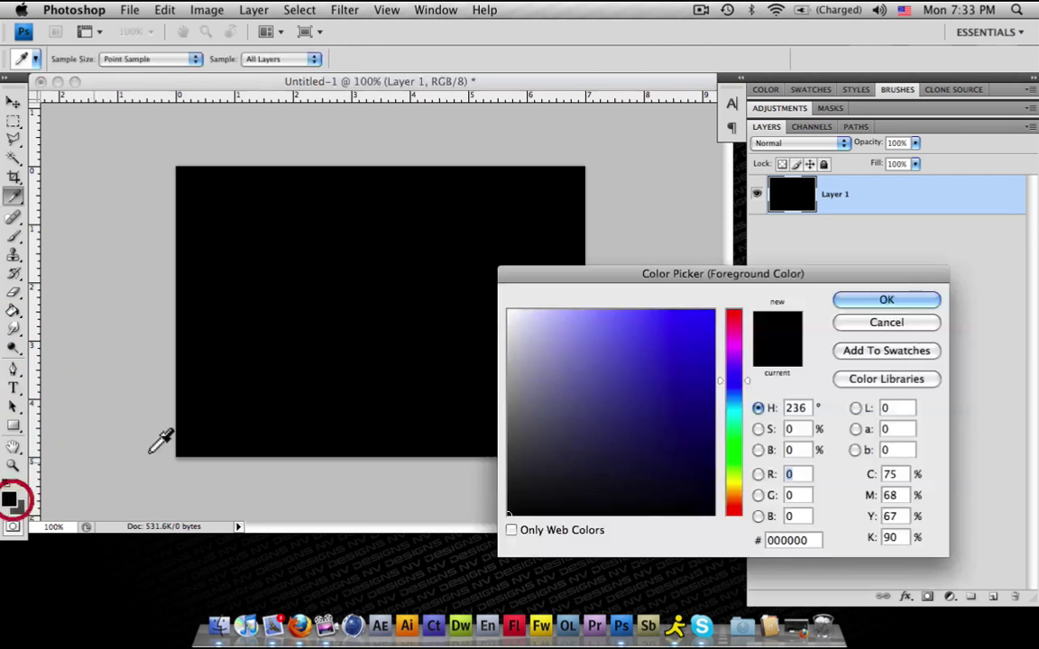
pyautogui.click(532, 390)
pyautogui.moveTo(532, 390); pyautogui.dragTo(432, 227)
# Step: Type 'INFLUENTIAL' in white, scale it larger, and center it on the black canvas
pyautogui.click(882, 300)
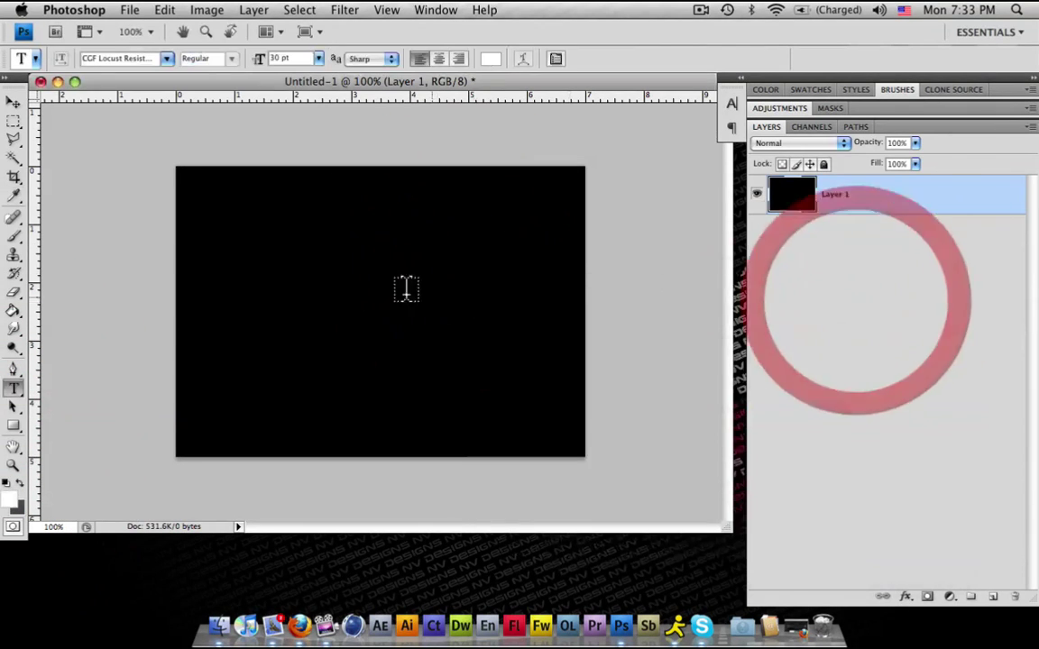
pyautogui.click(269, 290)
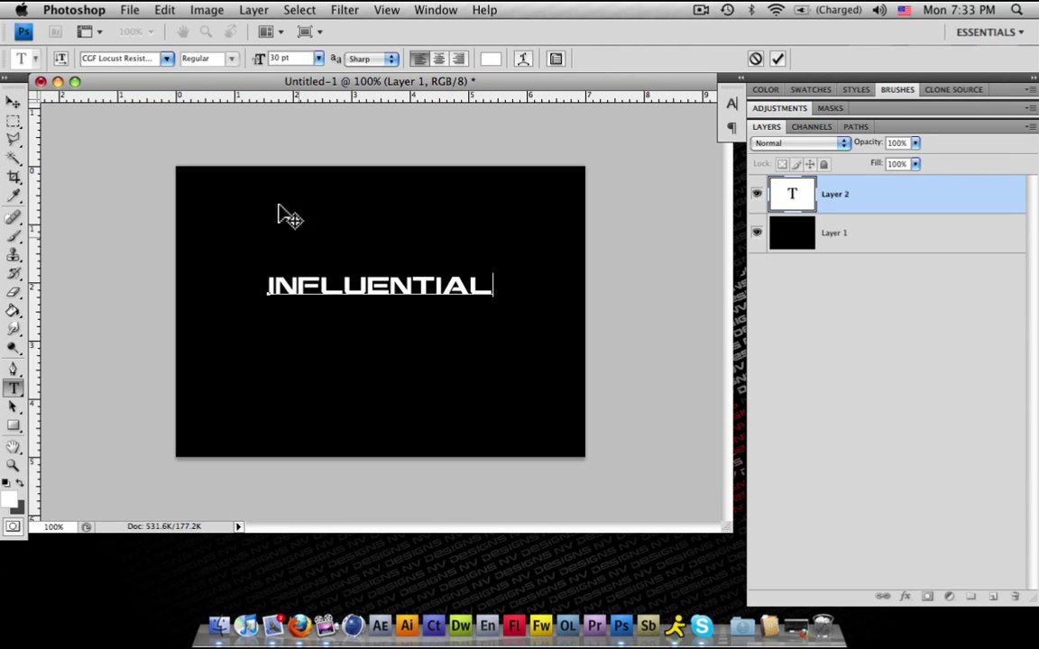
pyautogui.click(15, 103)
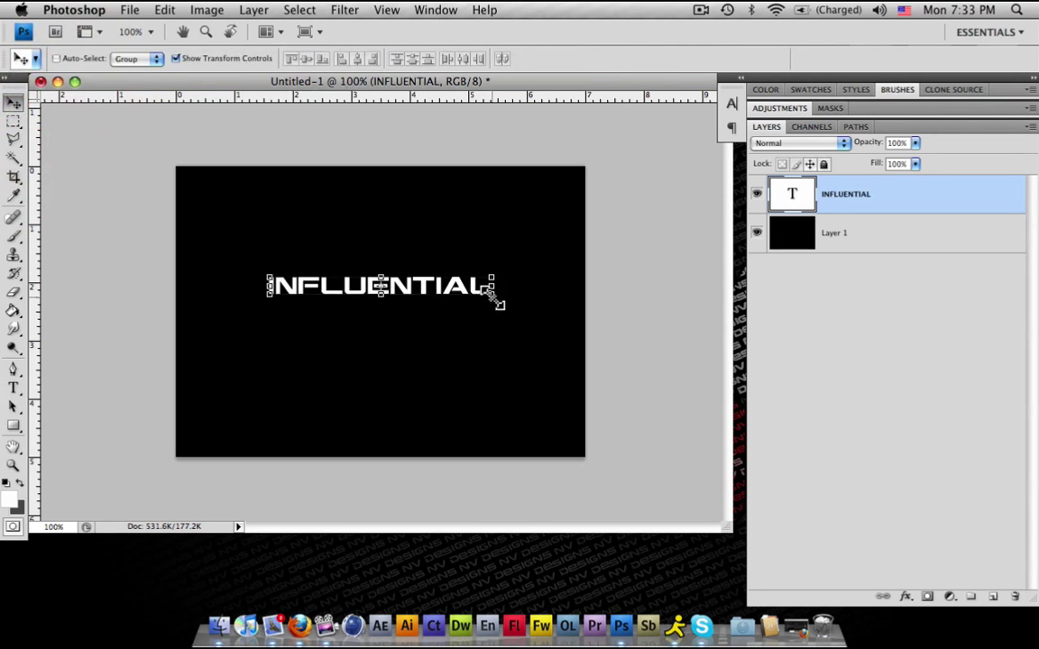
pyautogui.moveTo(495, 300); pyautogui.dragTo(592, 327)
pyautogui.press('Return')
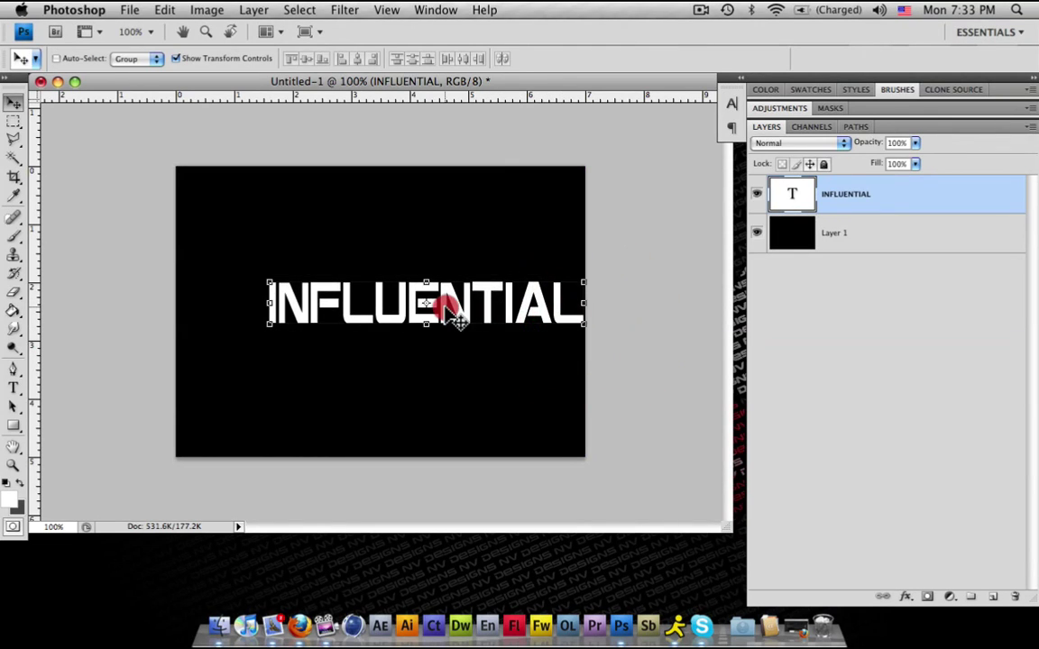
pyautogui.moveTo(460, 322); pyautogui.dragTo(487, 320)
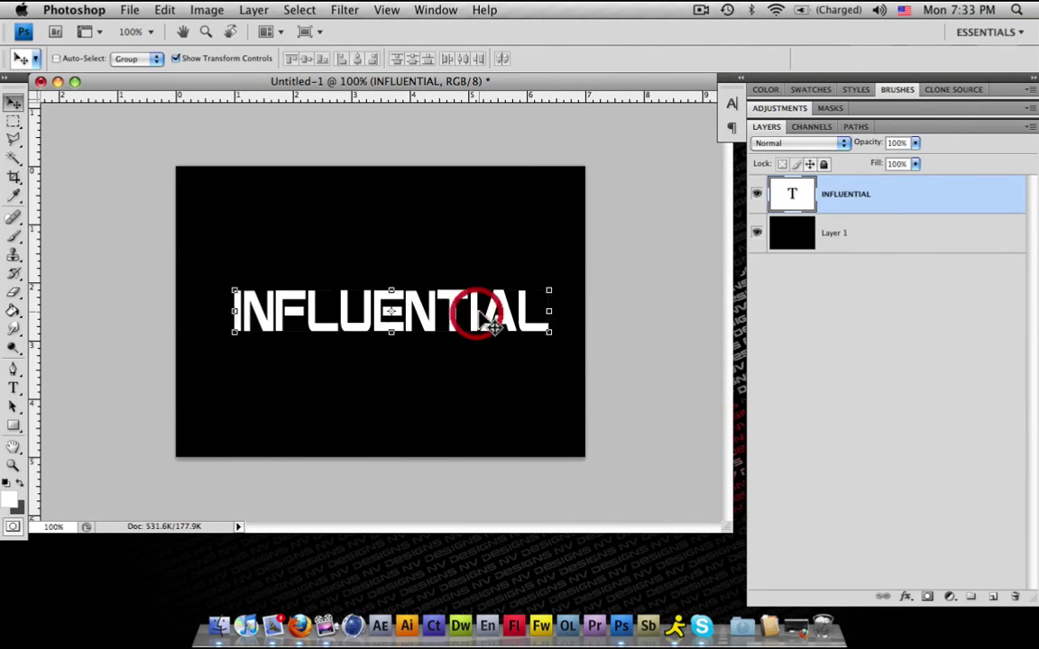
# Step: Enable a Gradient Overlay in the INFLUENTIAL layer's Layer Style settings
pyautogui.doubleClick(1007, 211)
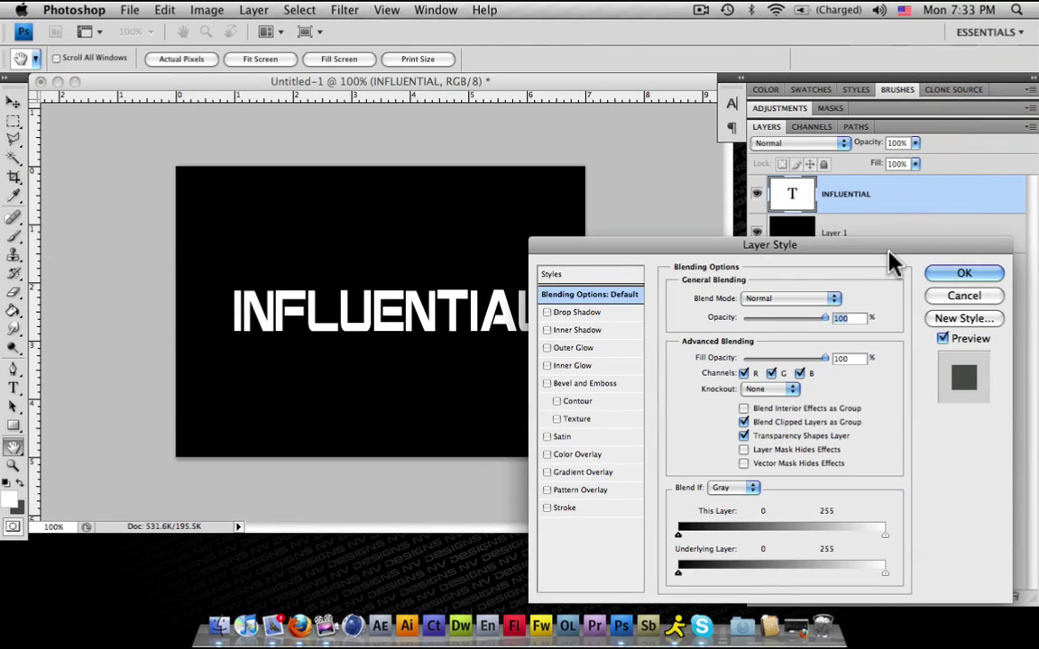
pyautogui.moveTo(888, 251); pyautogui.dragTo(869, 111)
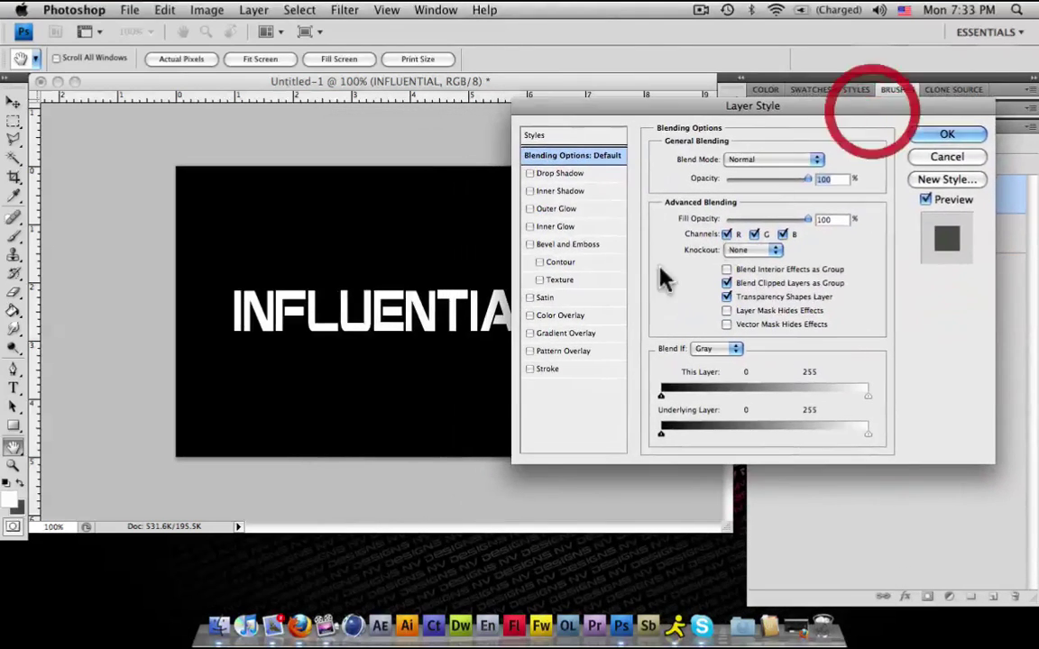
pyautogui.click(531, 333)
pyautogui.click(586, 338)
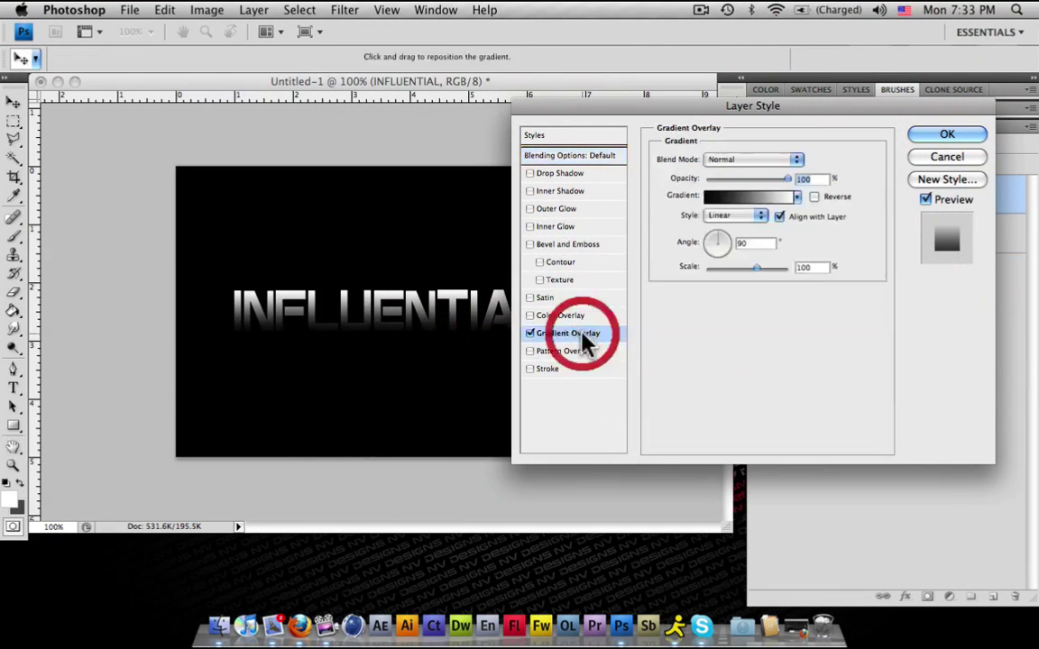
# Step: Open the overlay's Gradient Editor and add colour stops at about 40% and 74%
pyautogui.click(747, 196)
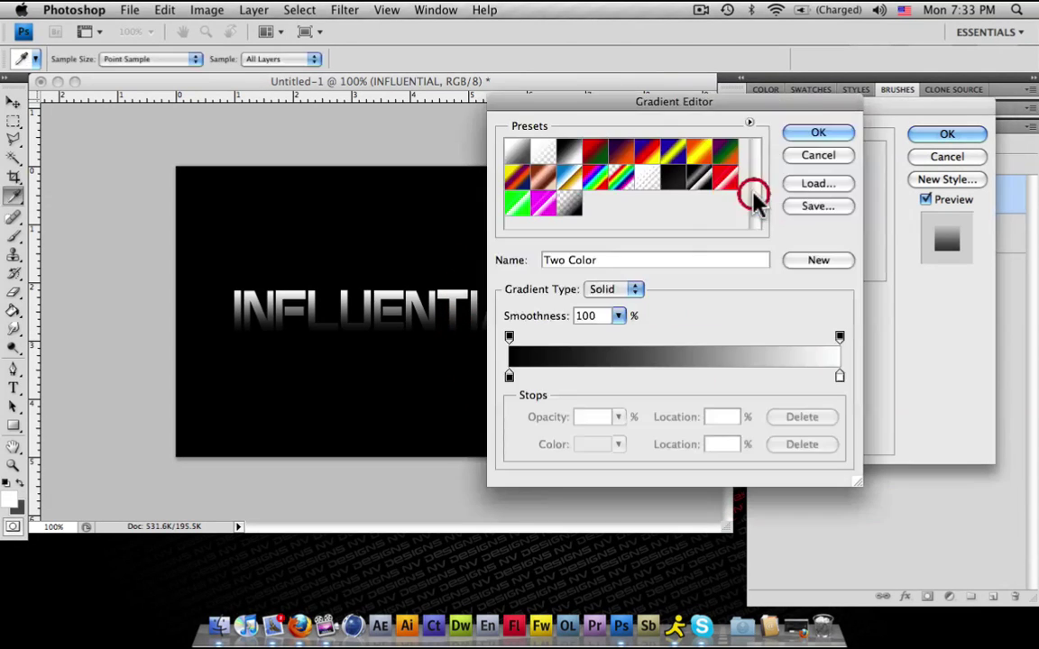
pyautogui.moveTo(785, 106); pyautogui.dragTo(840, 117)
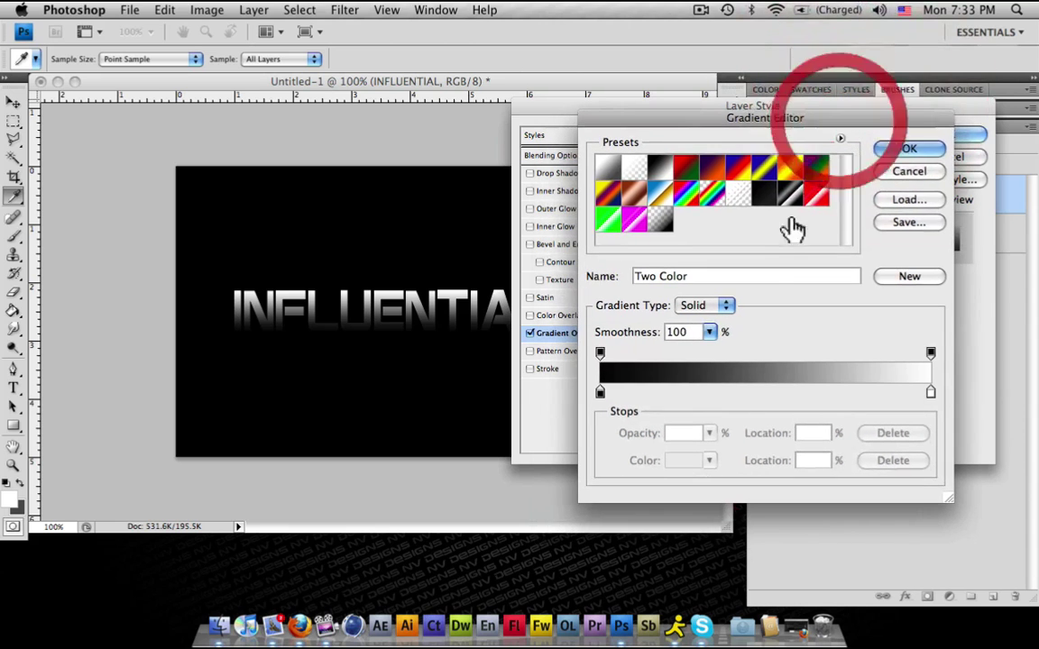
pyautogui.click(600, 394)
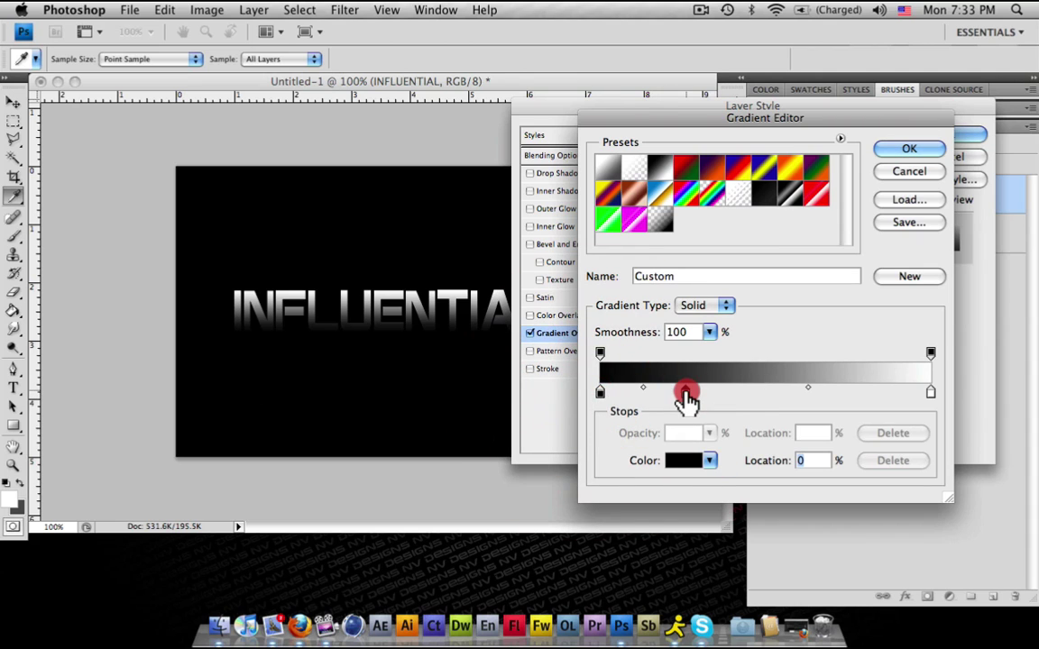
pyautogui.moveTo(686, 394); pyautogui.dragTo(732, 394)
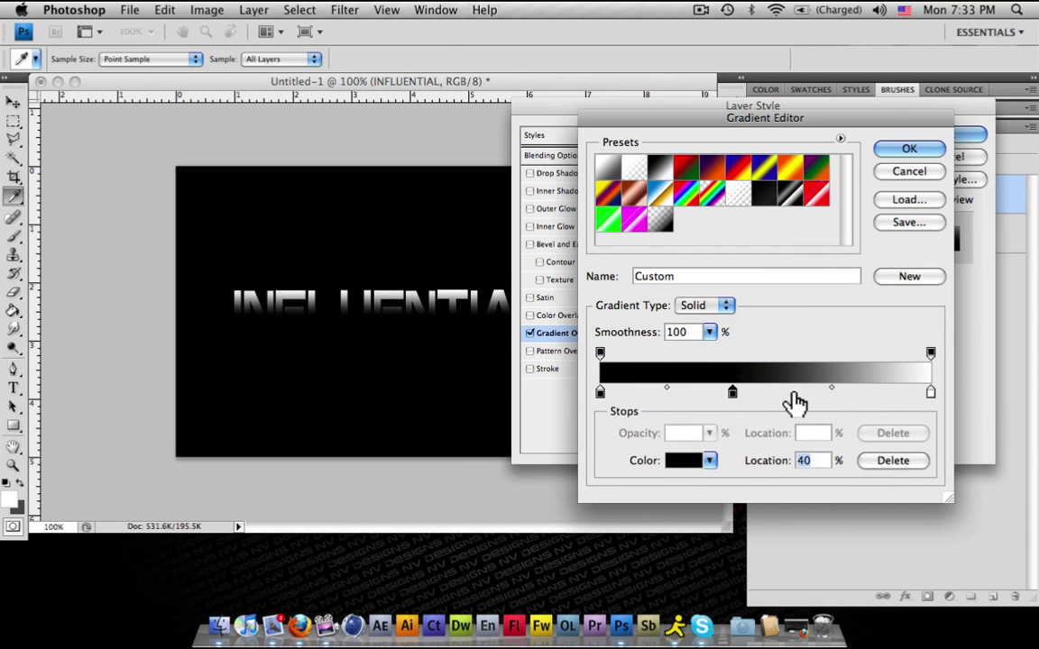
pyautogui.moveTo(826, 394); pyautogui.dragTo(846, 394)
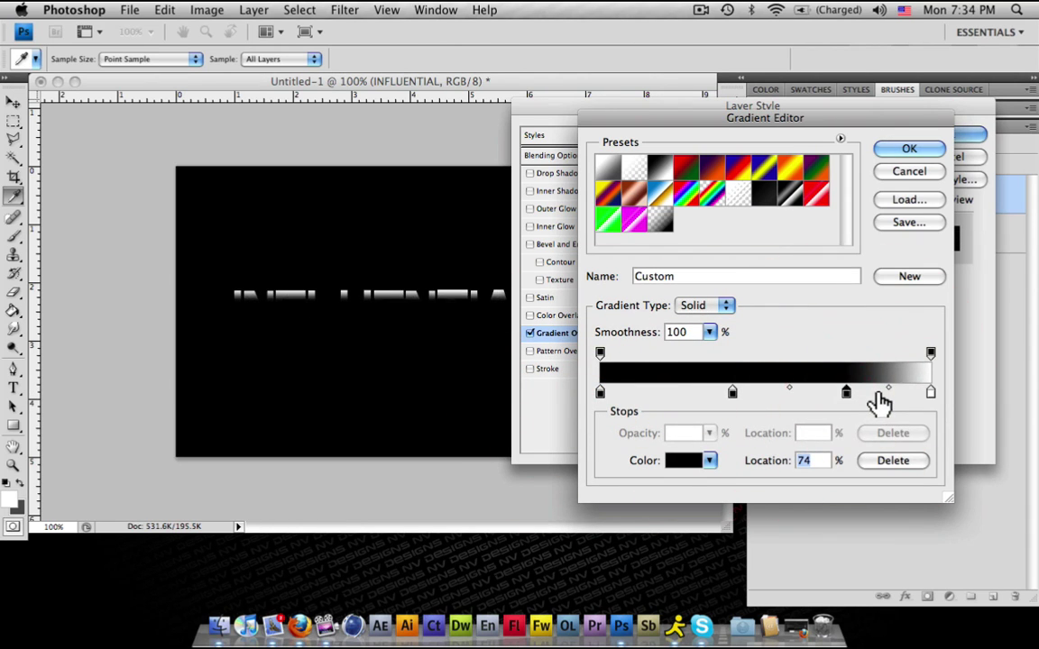
# Step: Set the gradient's right end stop to black
pyautogui.click(931, 394)
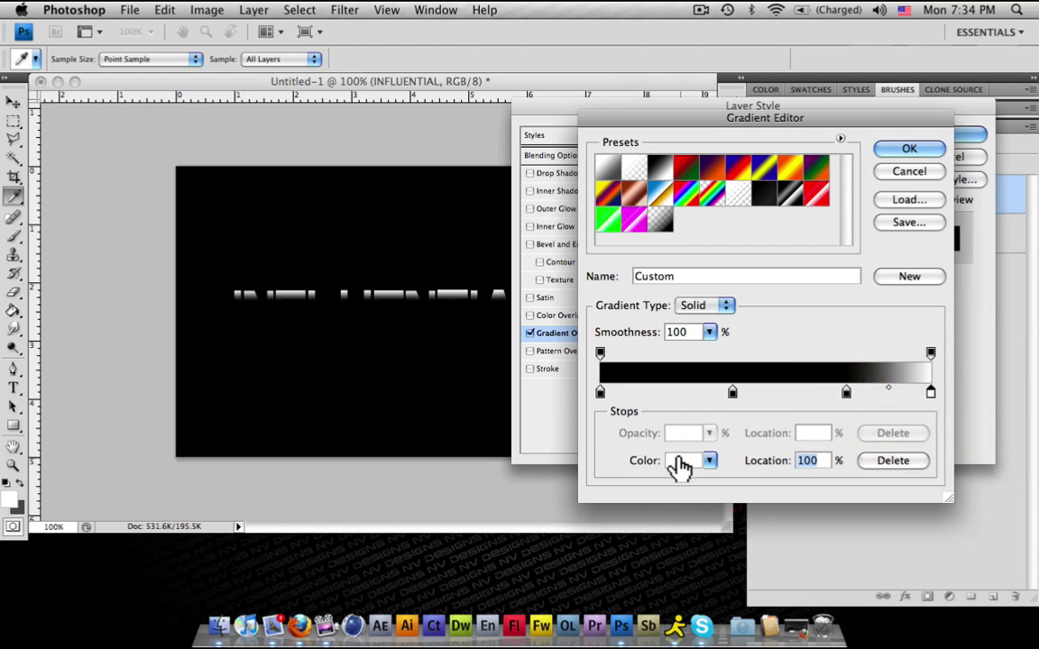
pyautogui.click(681, 460)
pyautogui.moveTo(637, 497); pyautogui.dragTo(418, 561)
pyautogui.click(886, 300)
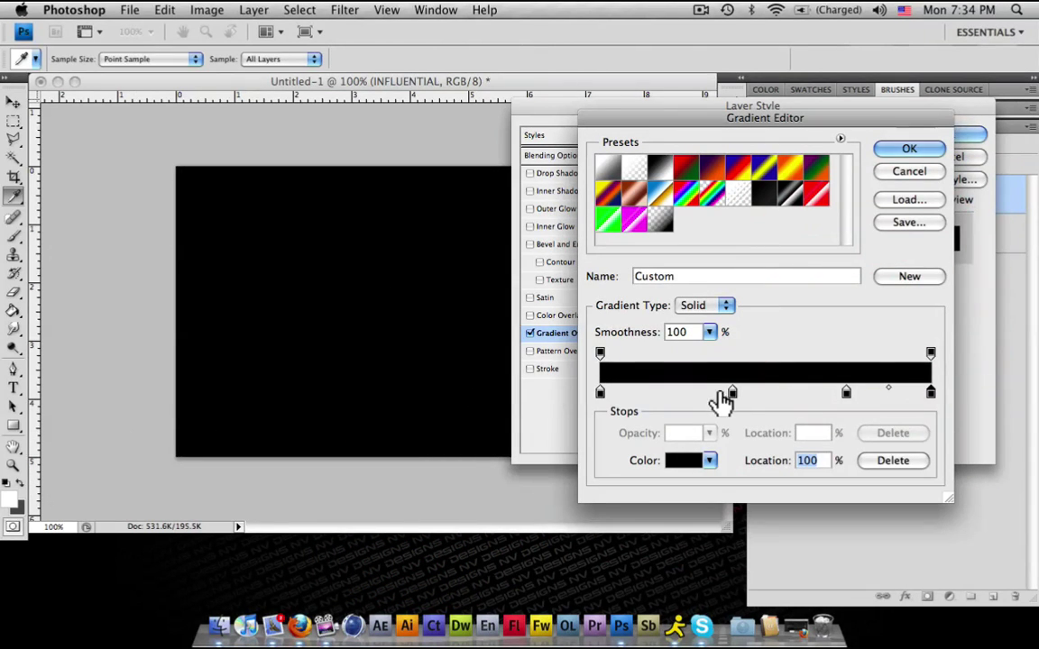
# Step: Move the middle stop to 35% and make it grey #919191
pyautogui.moveTo(732, 394); pyautogui.dragTo(716, 394)
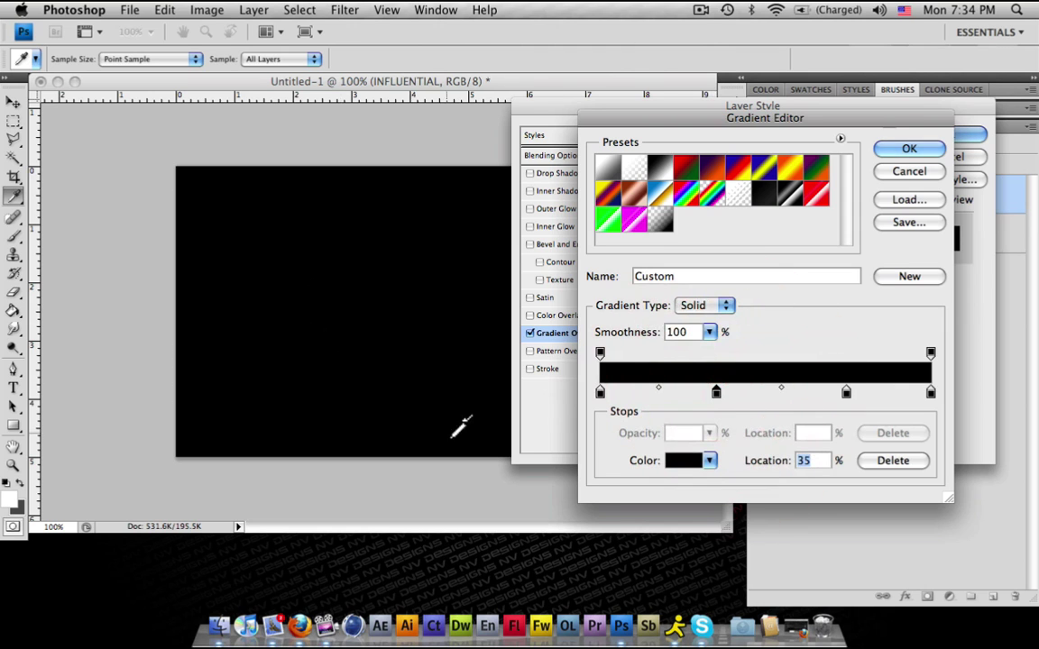
pyautogui.doubleClick(716, 394)
pyautogui.moveTo(605, 483); pyautogui.dragTo(434, 366)
pyautogui.click(879, 301)
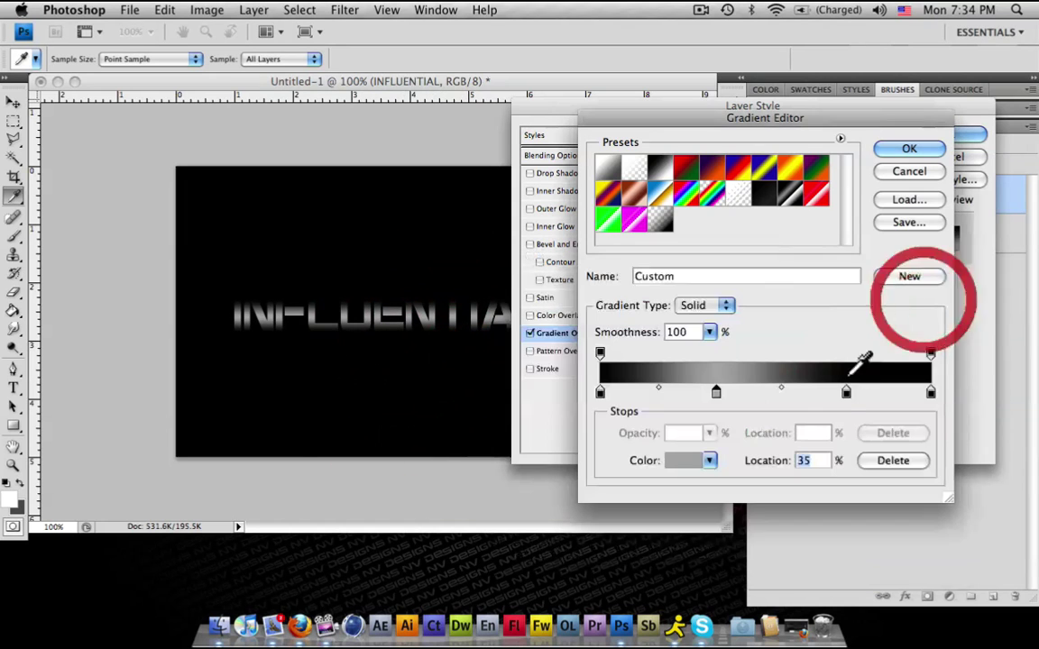
# Step: Make the 74% stop grey and add a dark grey stop at 54%, both sampled from the text
pyautogui.doubleClick(845, 394)
pyautogui.click(522, 414)
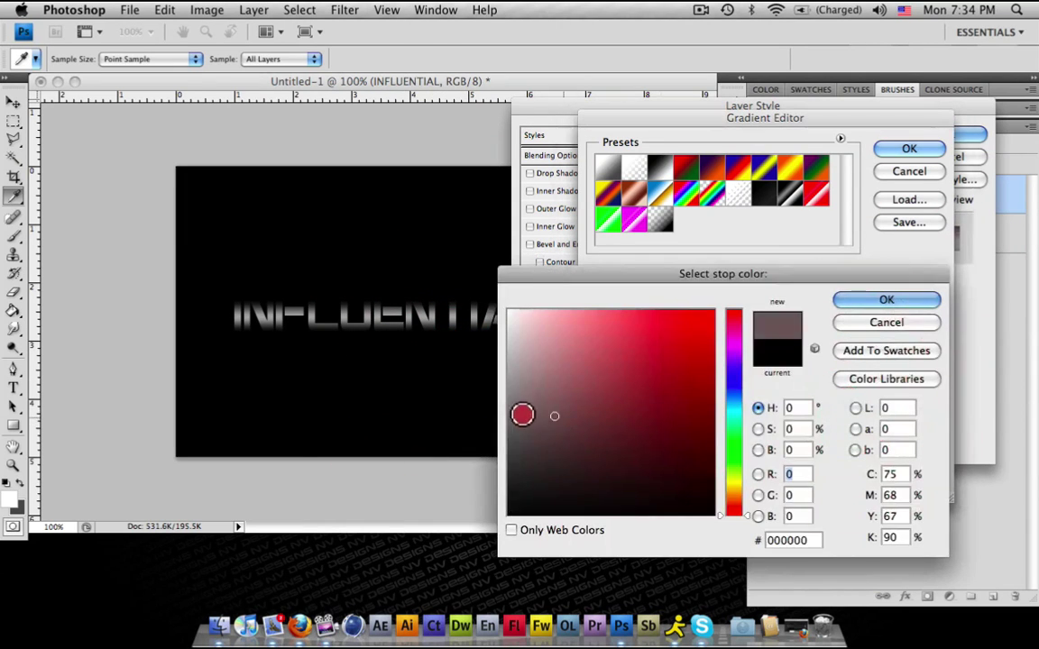
pyautogui.moveTo(522, 414); pyautogui.dragTo(467, 388)
pyautogui.click(867, 302)
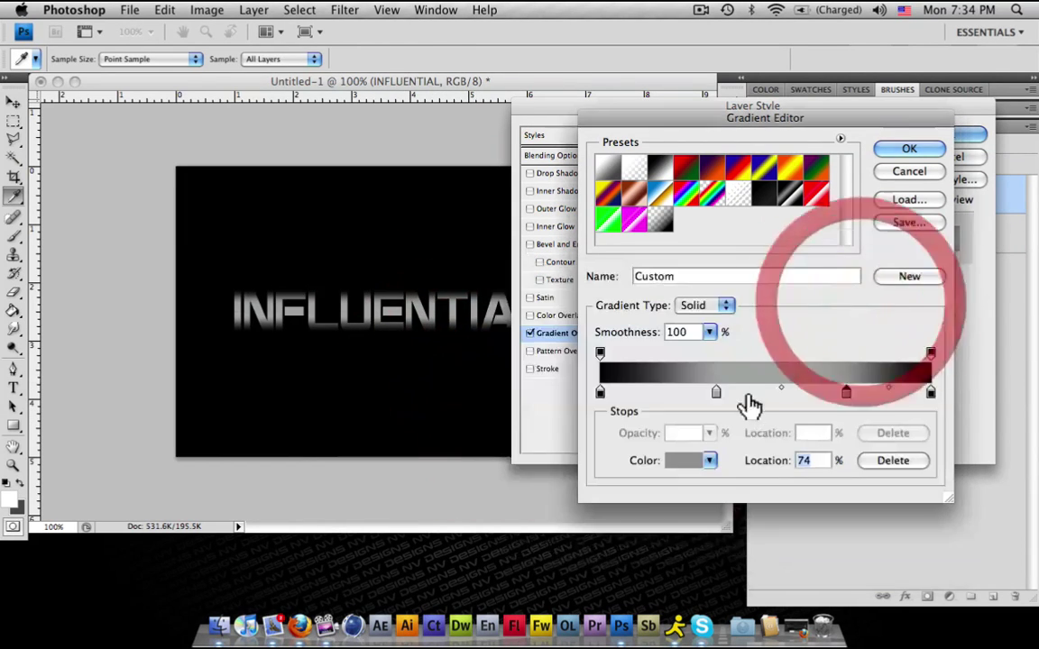
pyautogui.click(779, 392)
pyautogui.click(696, 461)
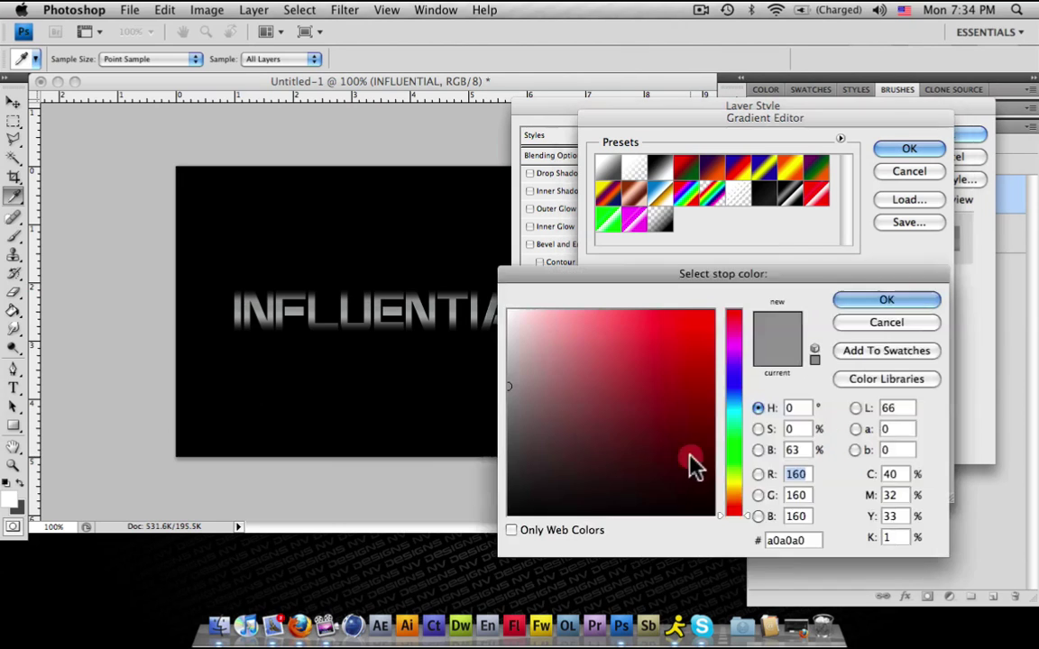
pyautogui.moveTo(533, 406); pyautogui.dragTo(477, 401)
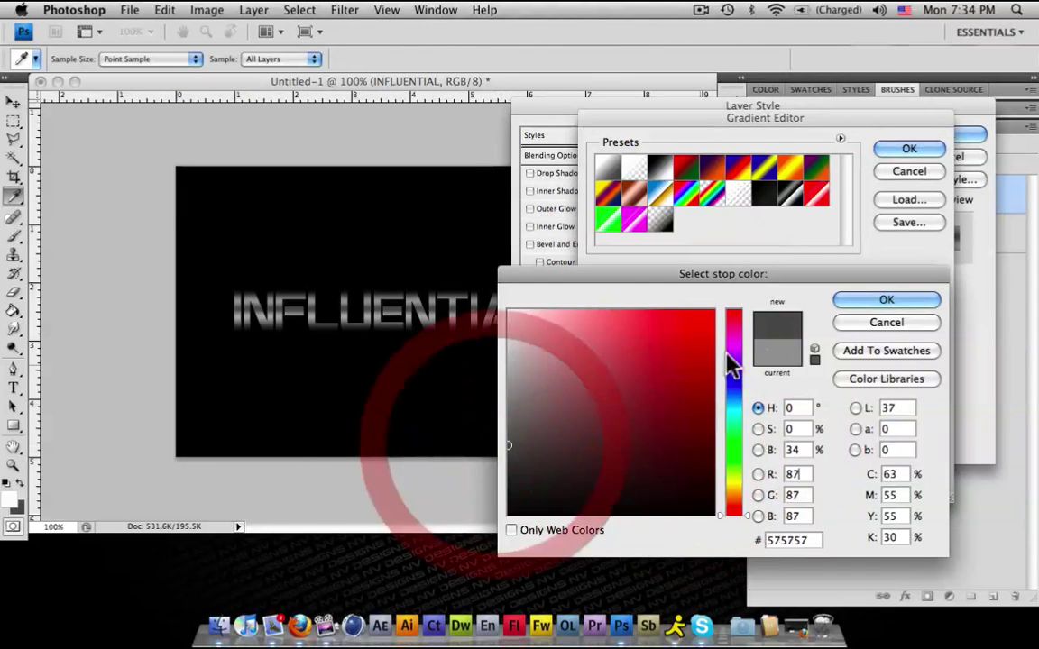
pyautogui.click(893, 304)
# Step: Set both end stops to white and add a new stop at 28%
pyautogui.click(600, 391)
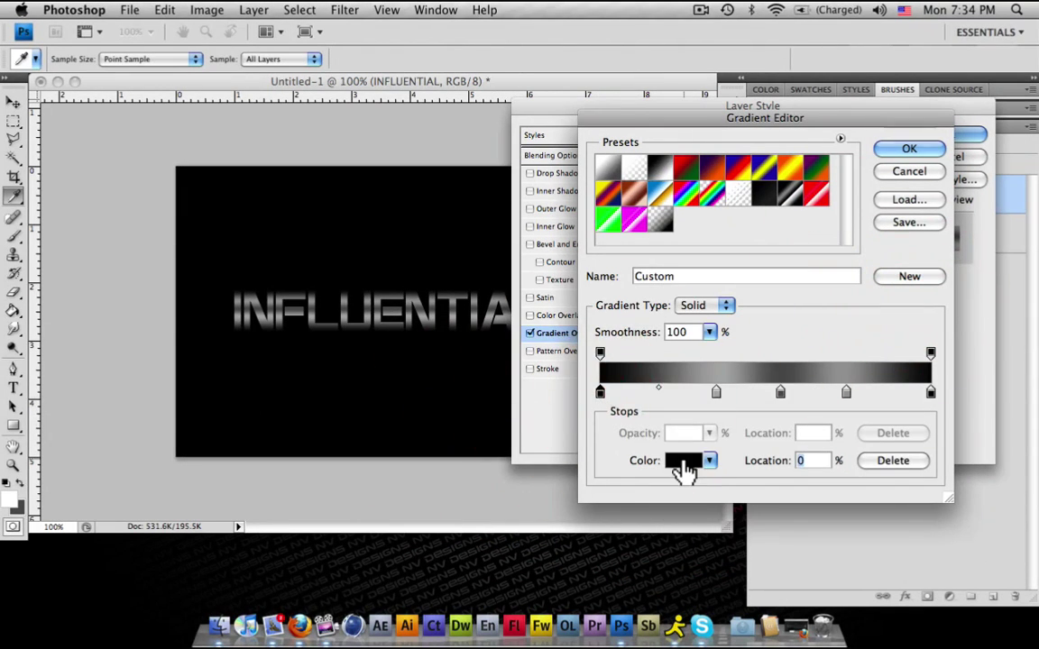
pyautogui.click(683, 469)
pyautogui.moveTo(564, 468); pyautogui.dragTo(445, 260)
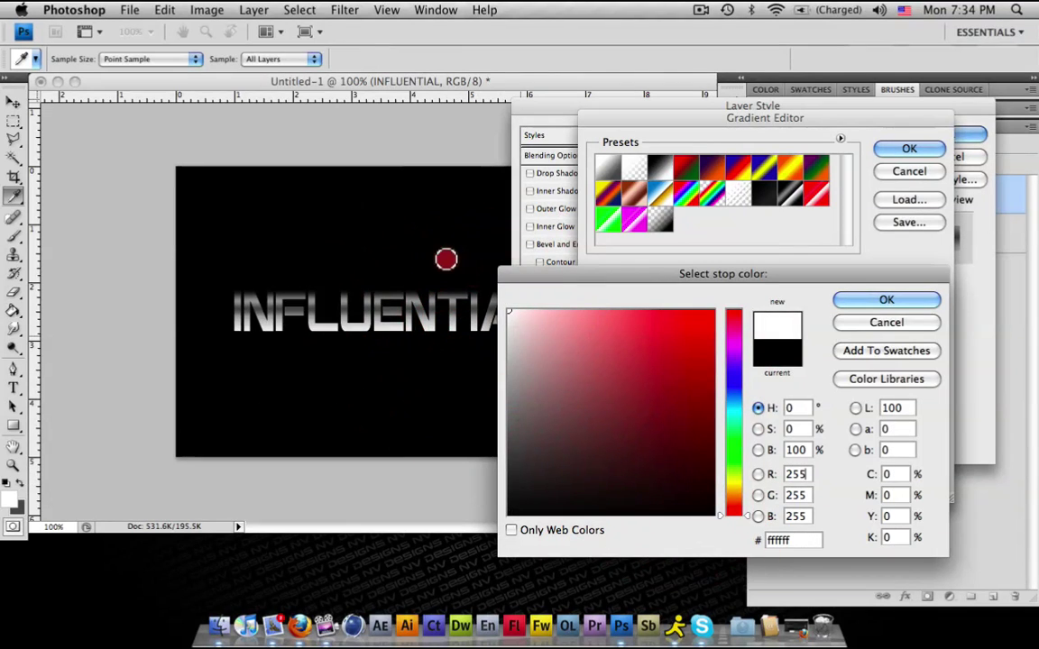
pyautogui.click(916, 300)
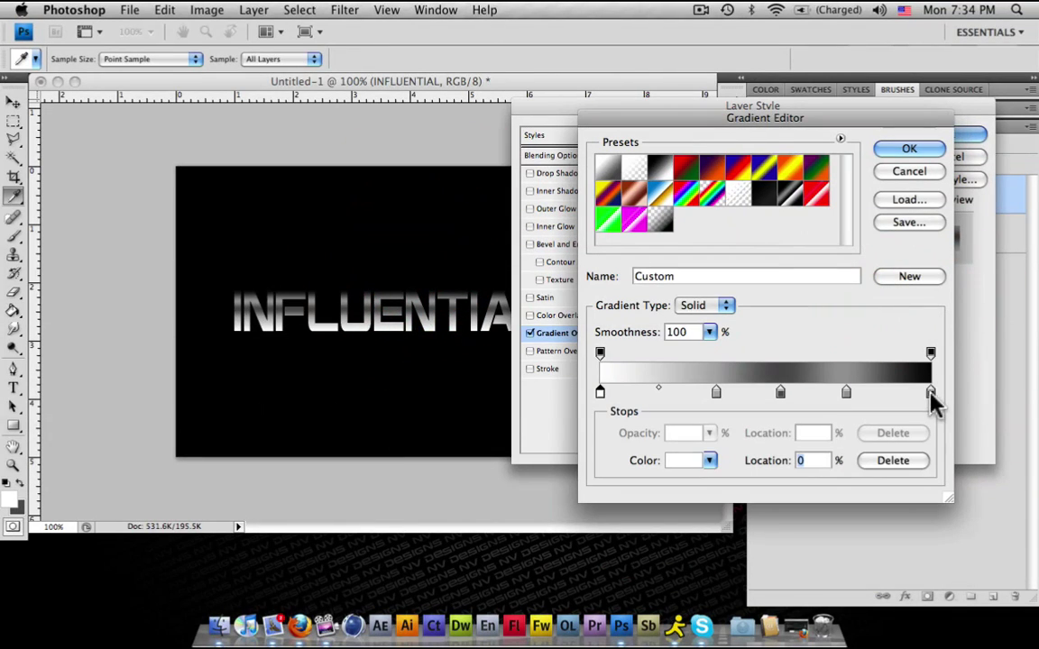
pyautogui.click(931, 391)
pyautogui.click(678, 461)
pyautogui.click(395, 232)
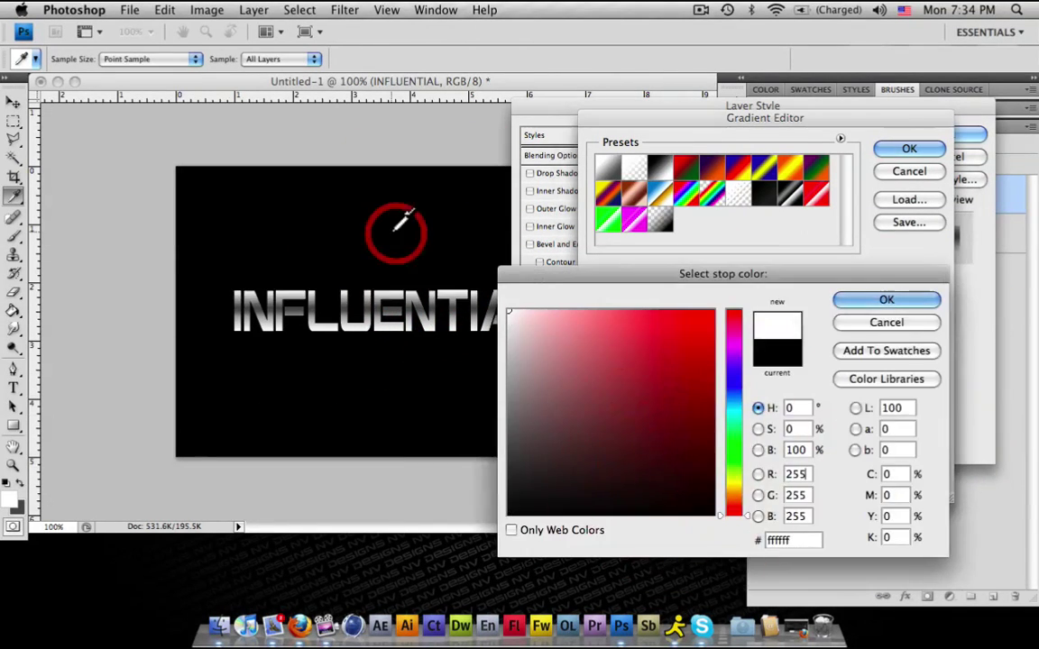
pyautogui.click(884, 303)
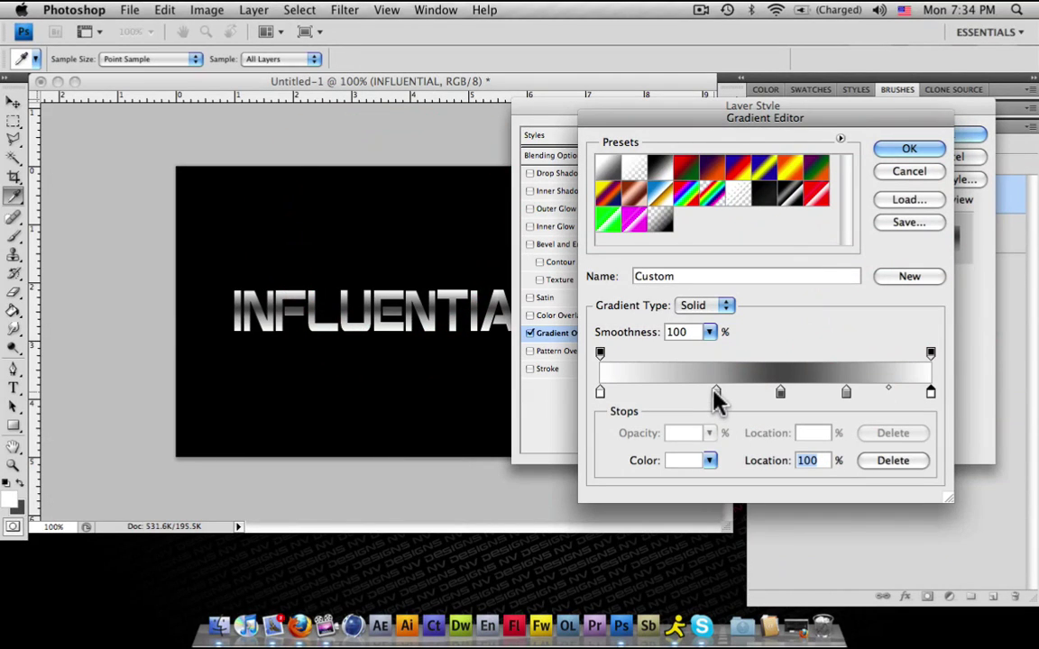
pyautogui.click(707, 393)
pyautogui.moveTo(707, 393); pyautogui.dragTo(691, 393)
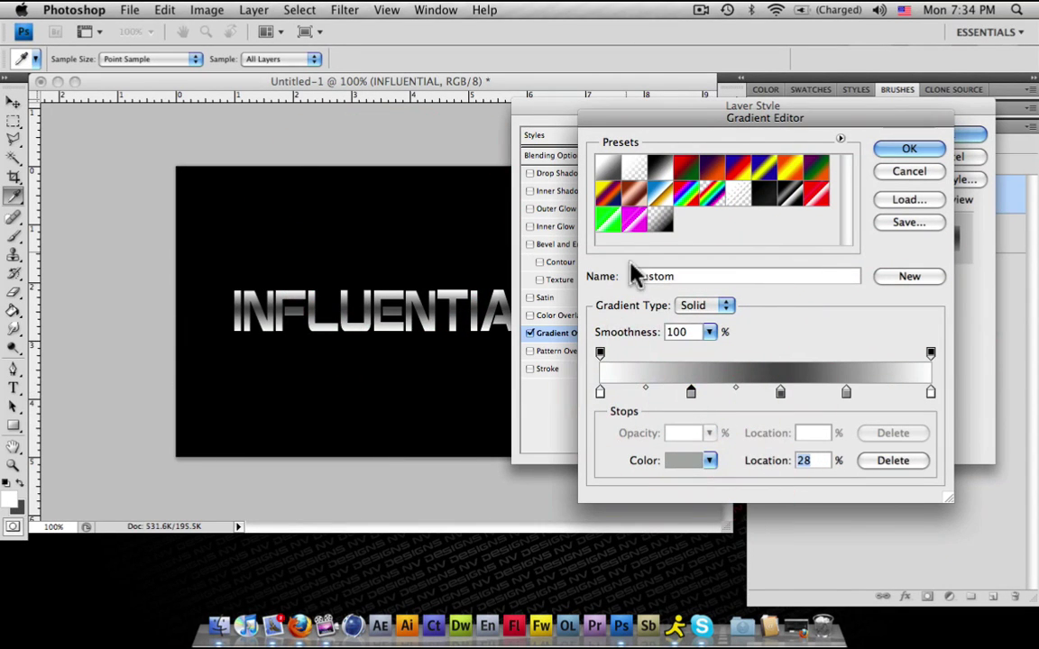
# Step: Save the grey gradient as a new preset, load it, then delete that preset
pyautogui.click(541, 276)
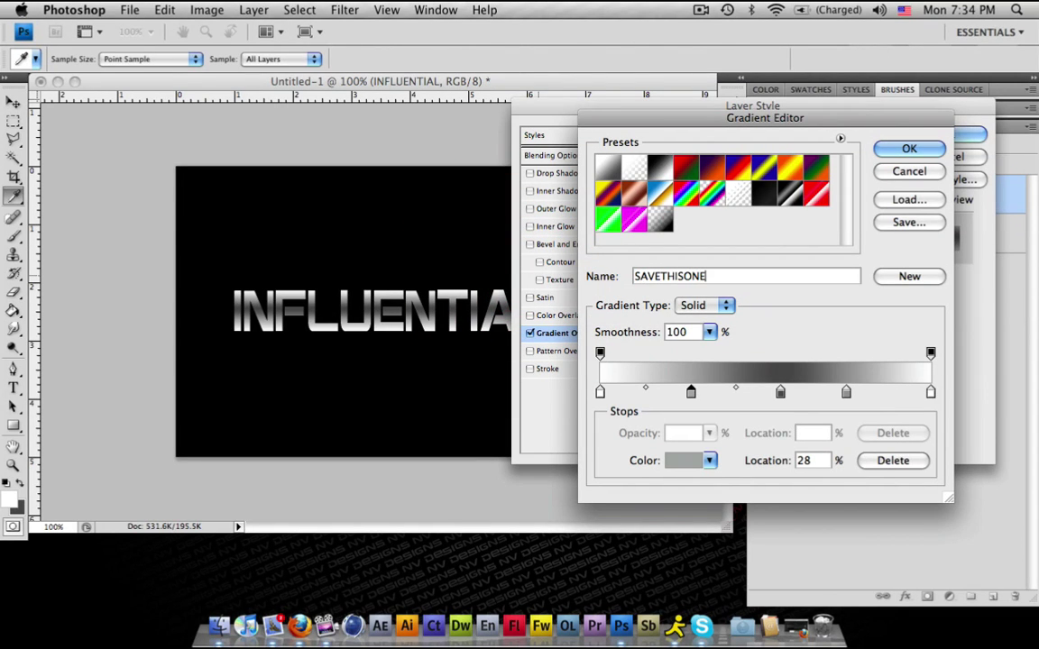
pyautogui.click(911, 277)
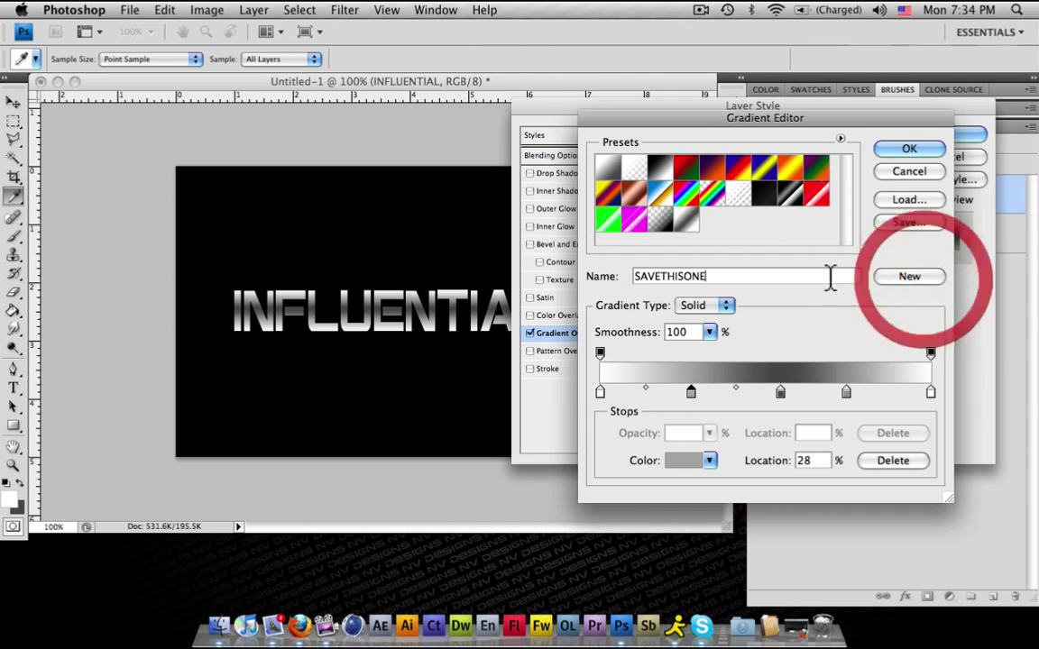
pyautogui.click(686, 227)
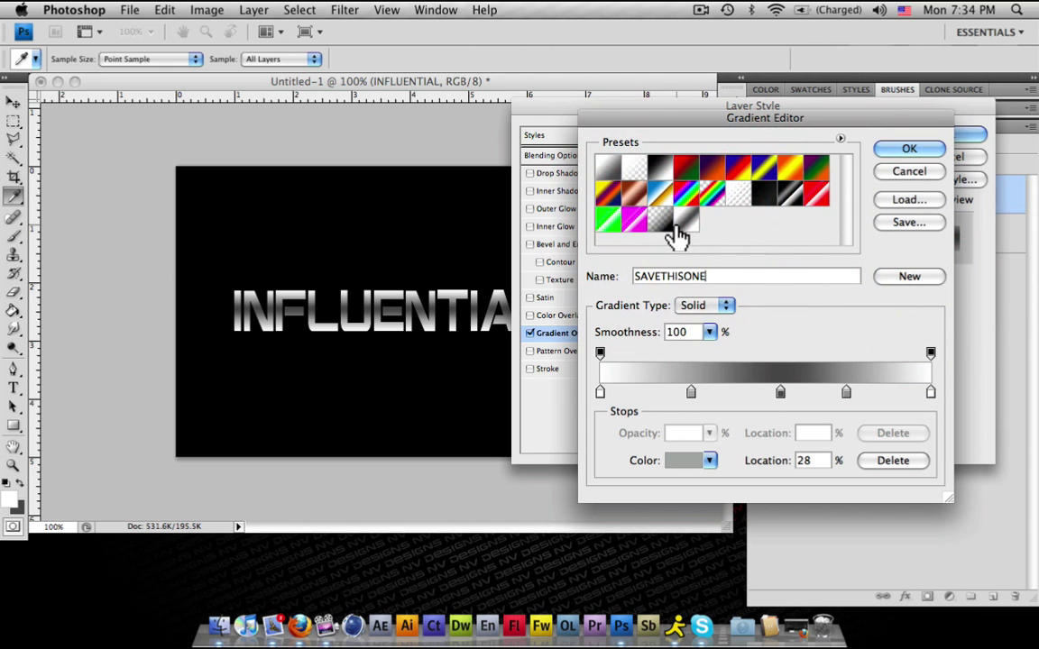
pyautogui.rightClick(685, 230)
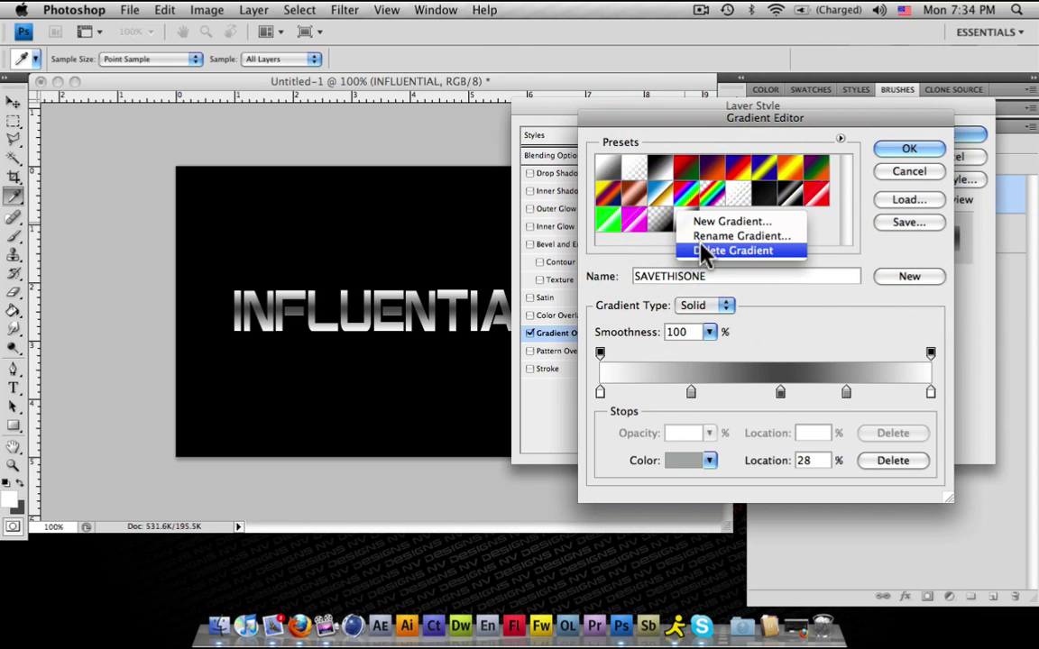
pyautogui.click(703, 252)
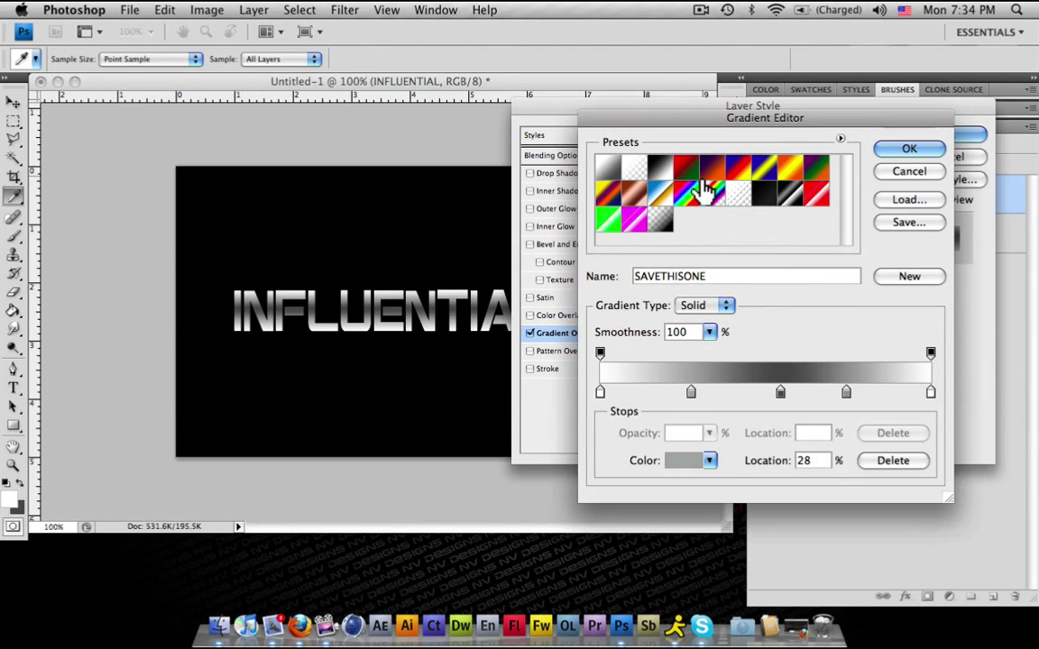
# Step: Try the striped, red, magenta, green and blackcircle presets, ending on magenta 'pink2'
pyautogui.click(791, 195)
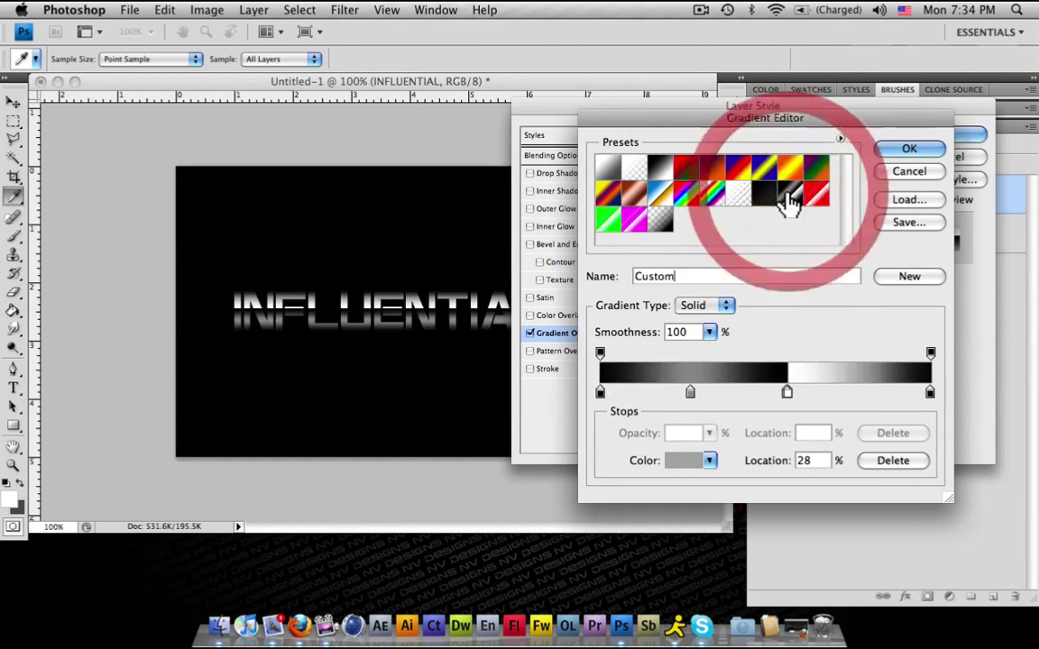
pyautogui.moveTo(783, 120); pyautogui.dragTo(811, 109)
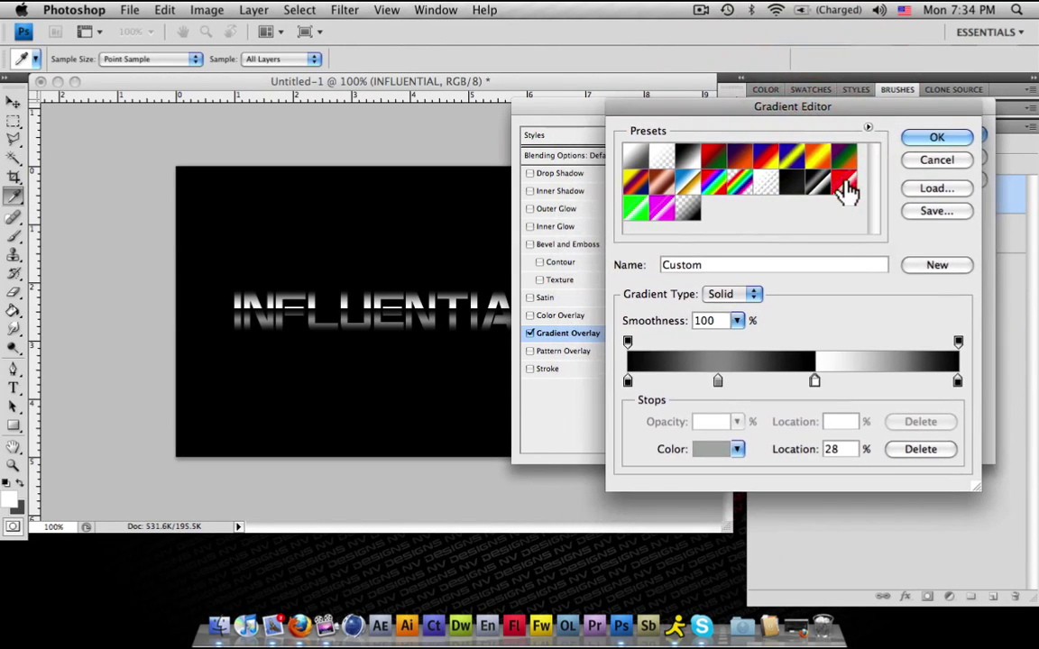
pyautogui.click(846, 191)
pyautogui.click(658, 215)
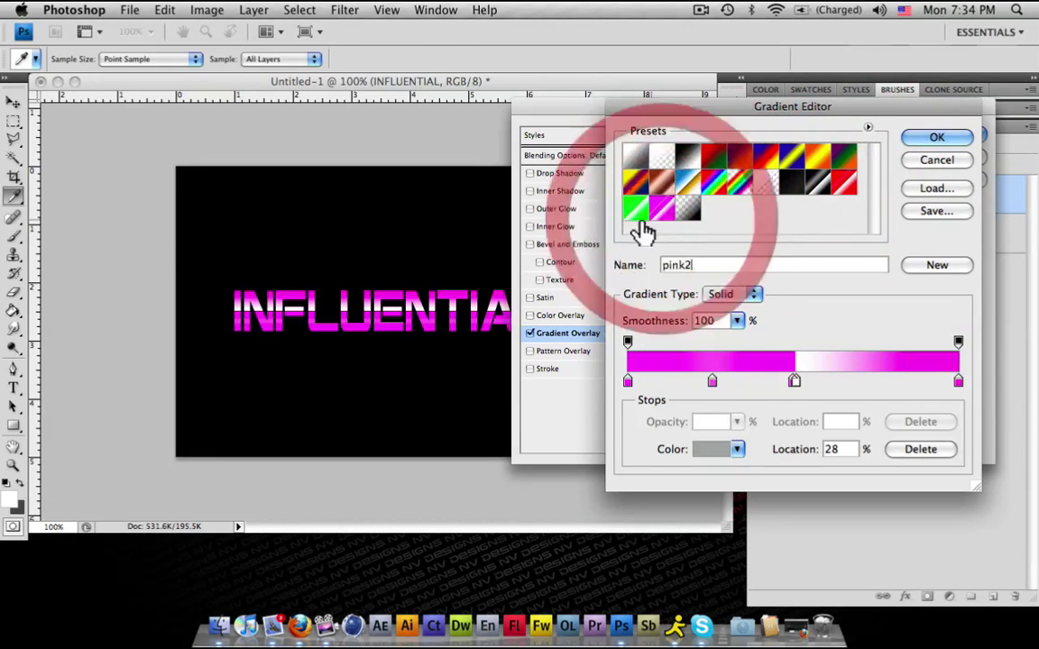
pyautogui.click(635, 211)
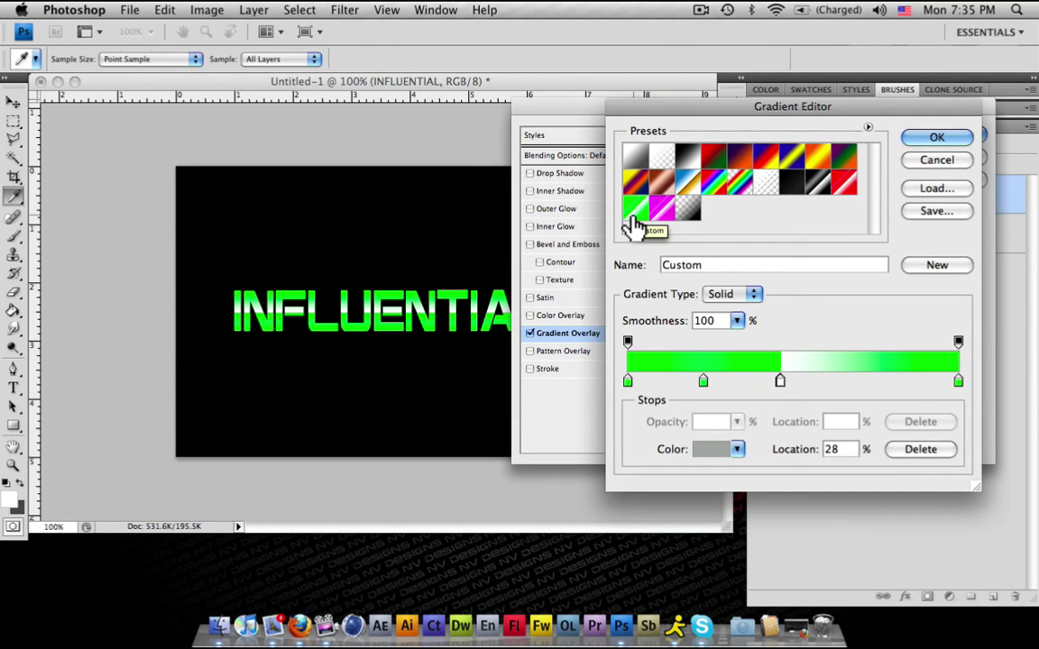
pyautogui.click(686, 216)
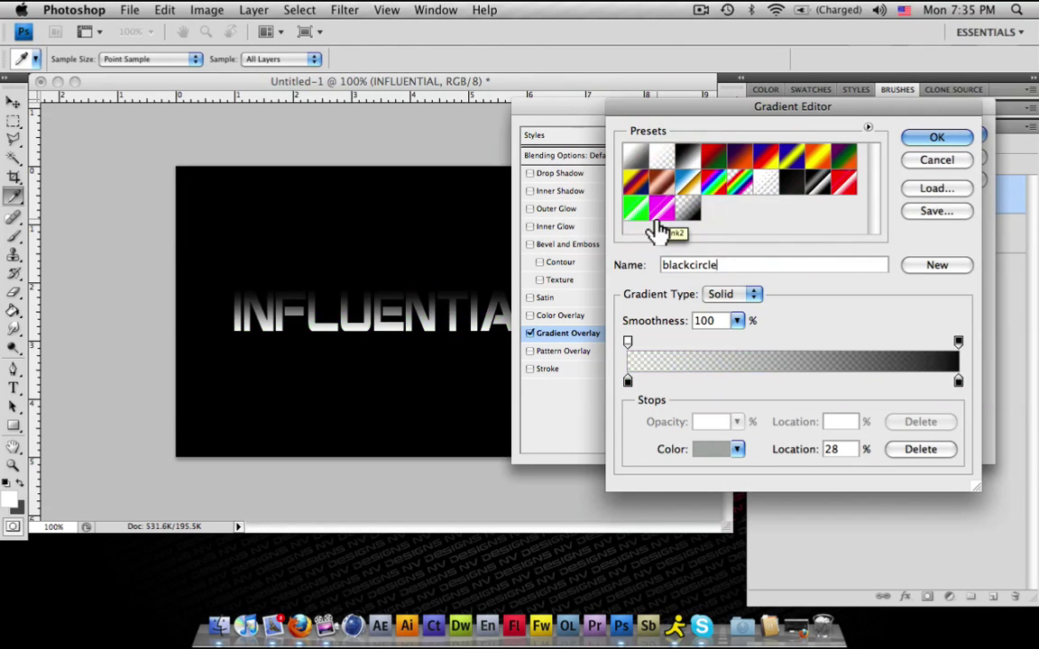
pyautogui.click(659, 218)
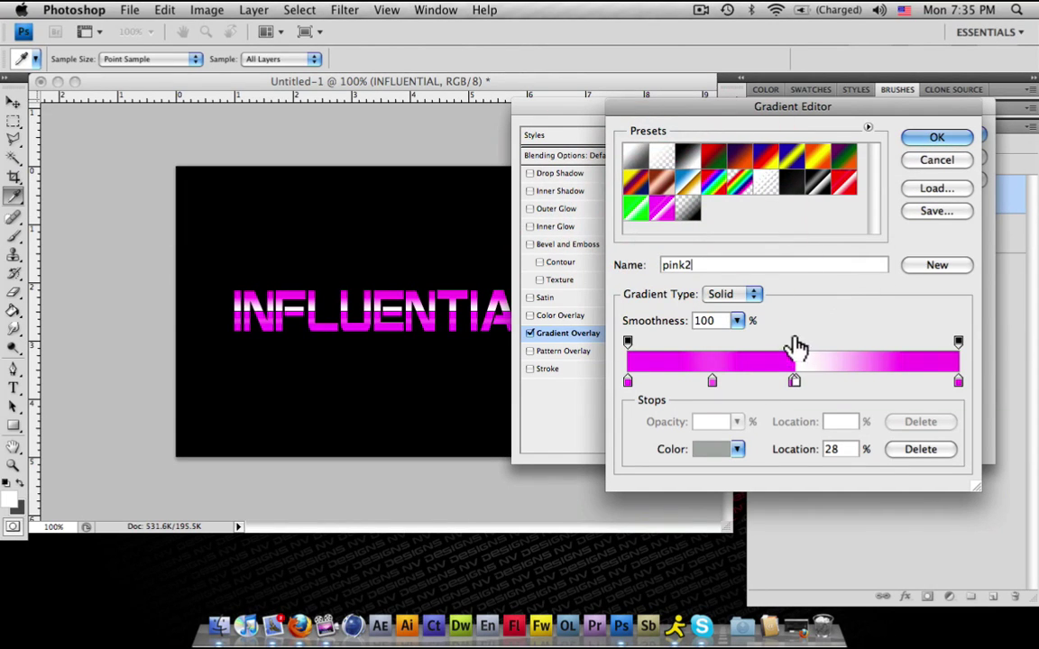
# Step: Apply the Black, White preset and change its right colour stop to black
pyautogui.click(687, 155)
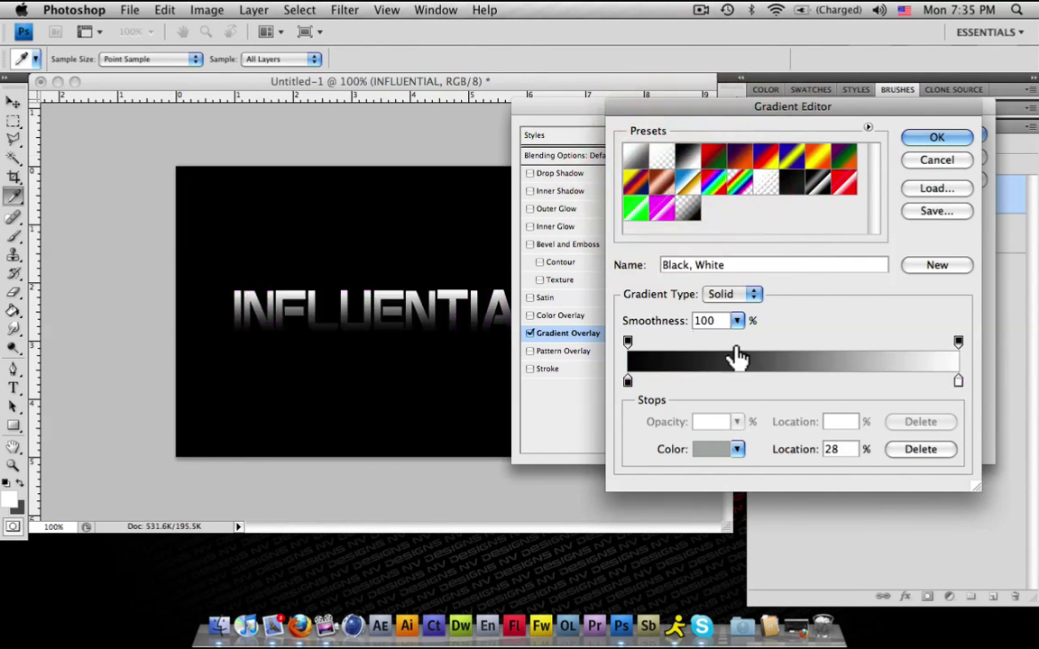
pyautogui.click(958, 384)
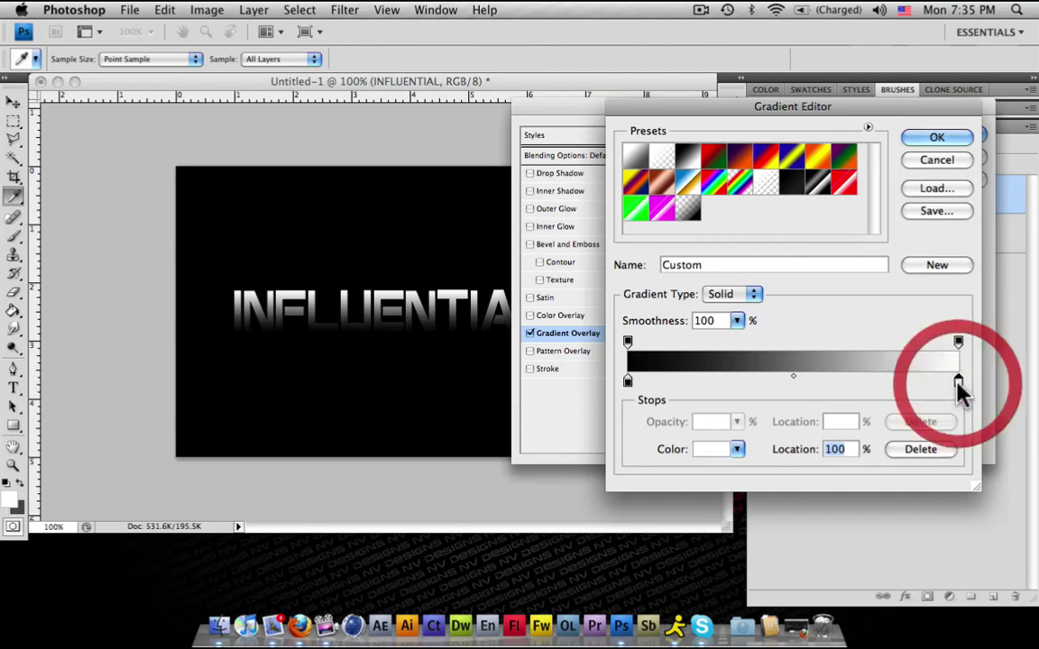
pyautogui.click(959, 385)
pyautogui.moveTo(703, 415); pyautogui.dragTo(475, 529)
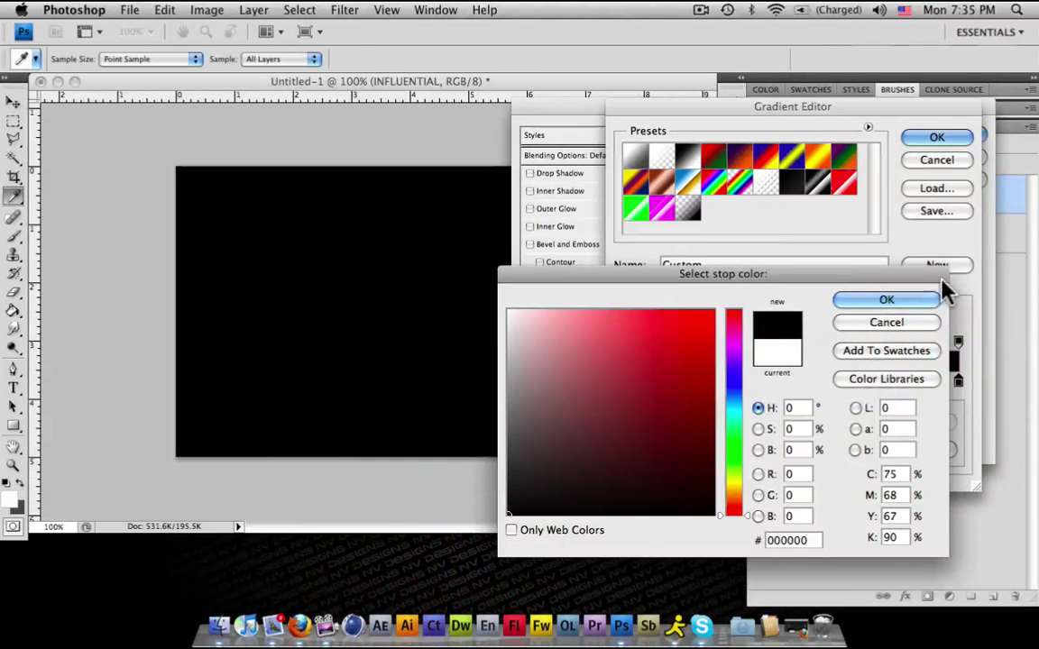
pyautogui.click(905, 300)
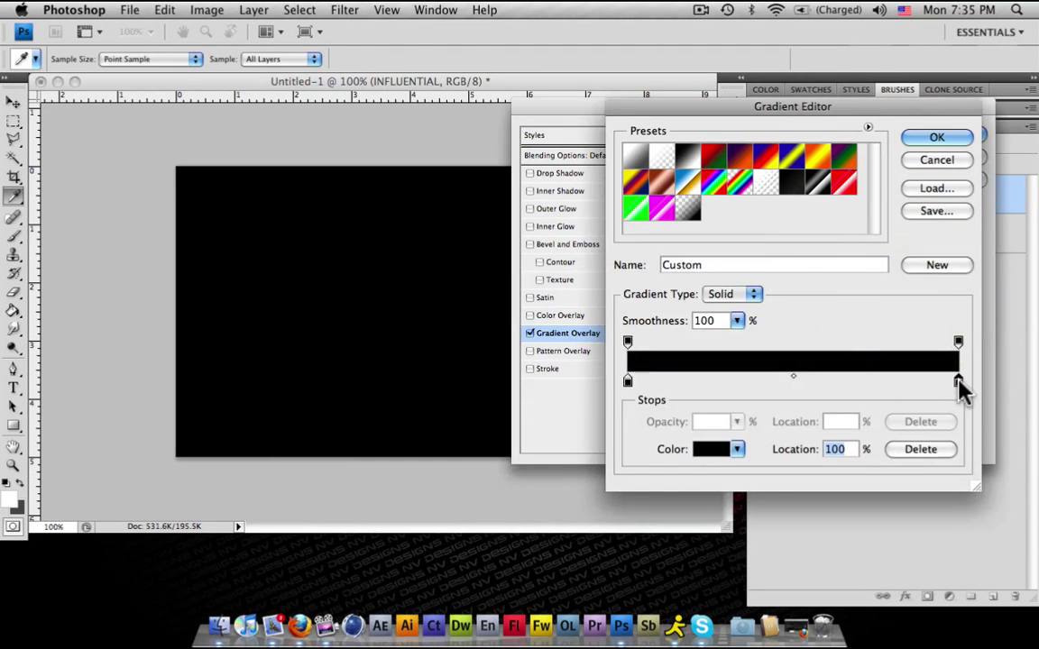
# Step: Add a white colour stop at 50%, keeping the gradient type Solid
pyautogui.click(798, 382)
pyautogui.click(719, 449)
pyautogui.moveTo(649, 422); pyautogui.dragTo(390, 162)
pyautogui.click(863, 302)
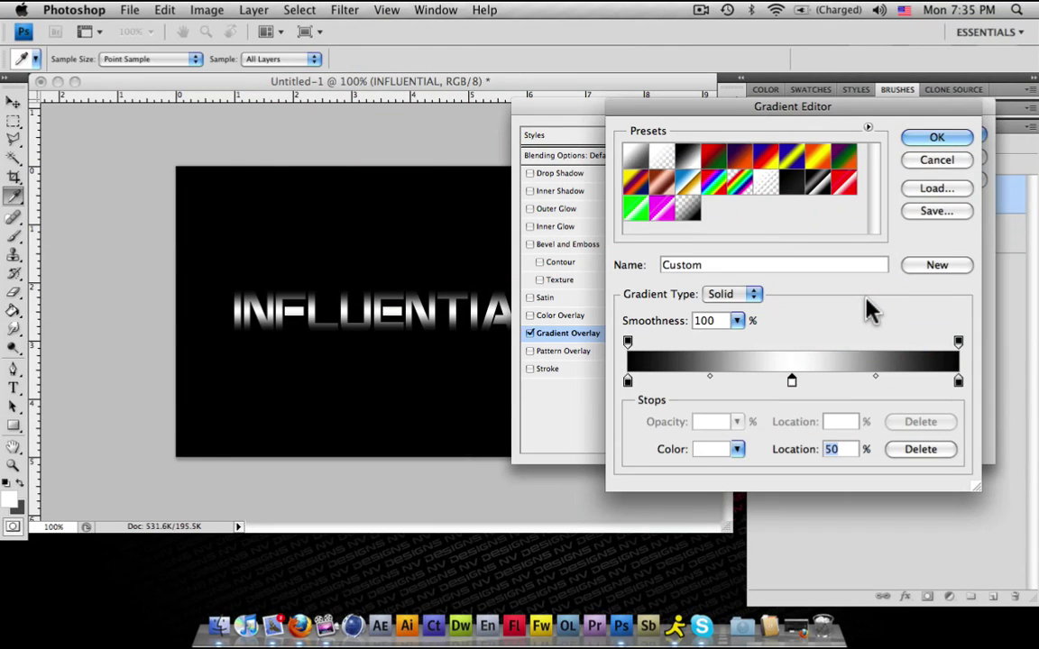
pyautogui.click(754, 294)
pyautogui.click(750, 295)
# Step: Set the right-end opacity stop to 0% opacity
pyautogui.click(958, 344)
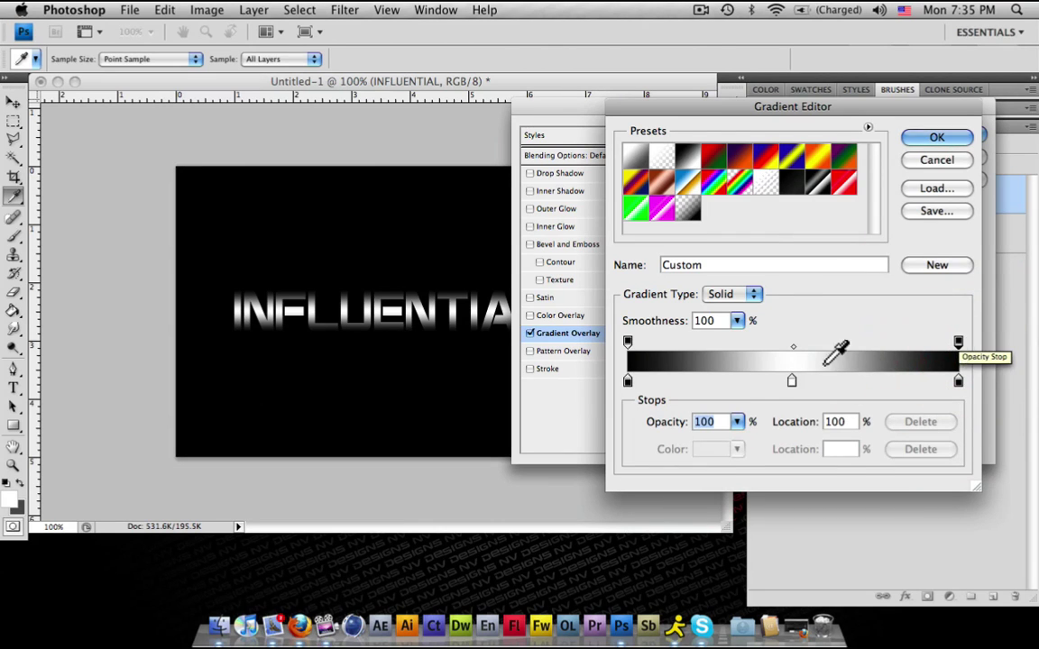
pyautogui.click(736, 422)
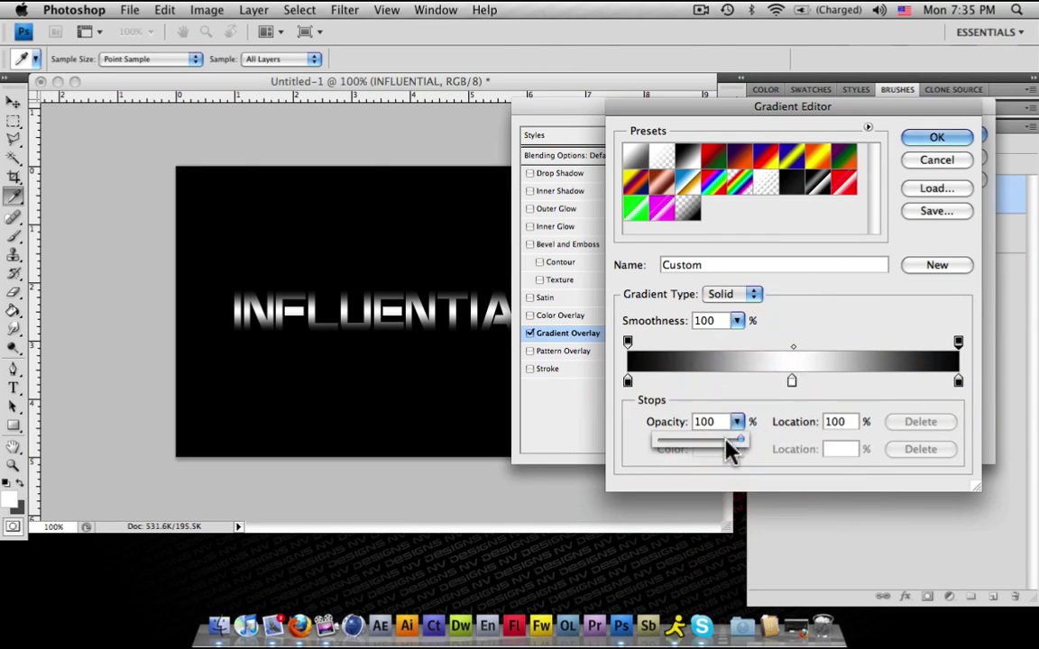
pyautogui.moveTo(730, 440); pyautogui.dragTo(658, 449)
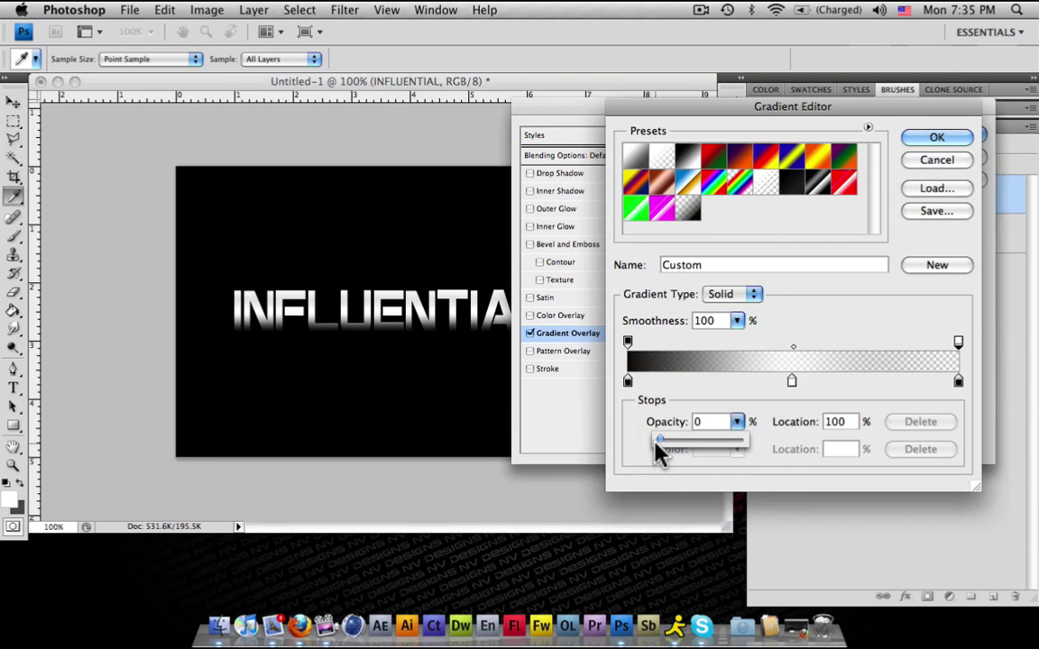
# Step: Cancel the Gradient Editor and Layer Style, then delete the INFLUENTIAL layer
pyautogui.click(949, 162)
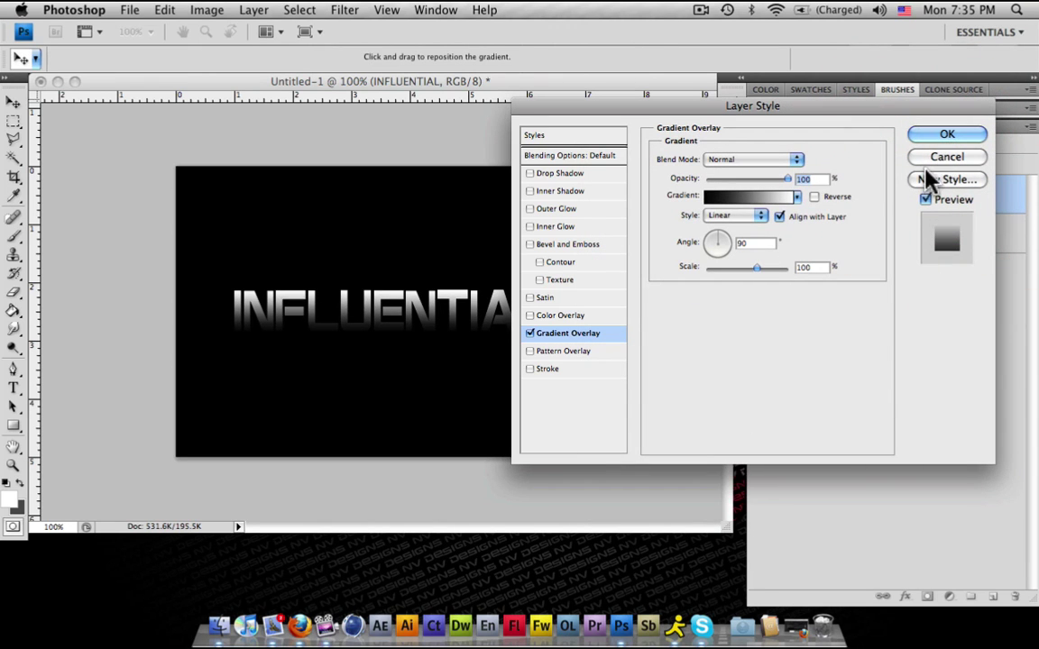
pyautogui.click(937, 156)
pyautogui.click(854, 240)
pyautogui.click(899, 193)
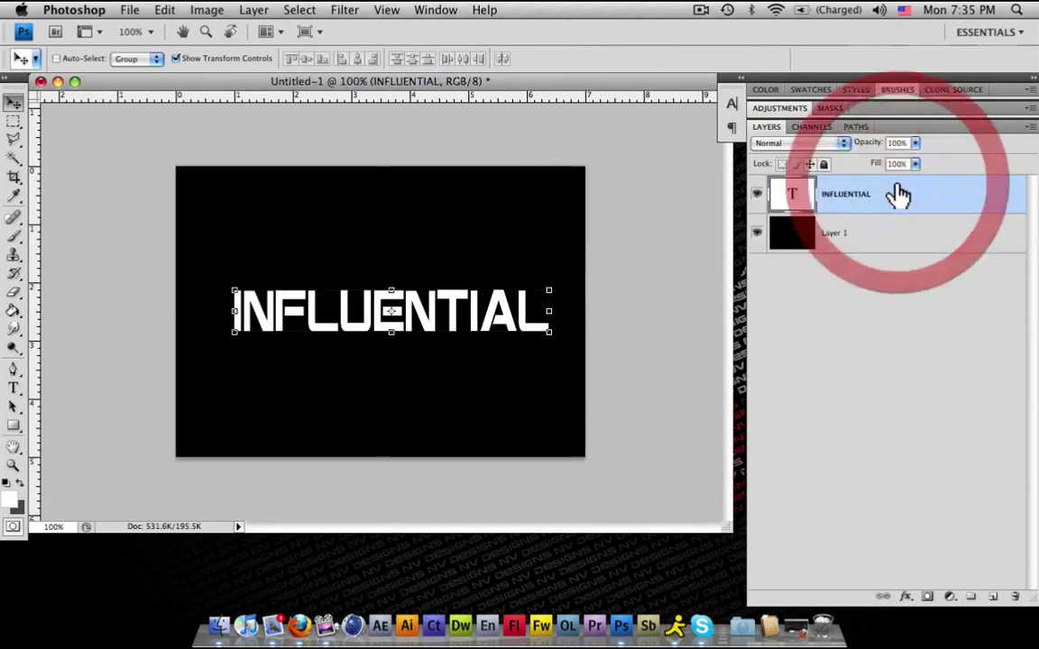
pyautogui.press('Delete')
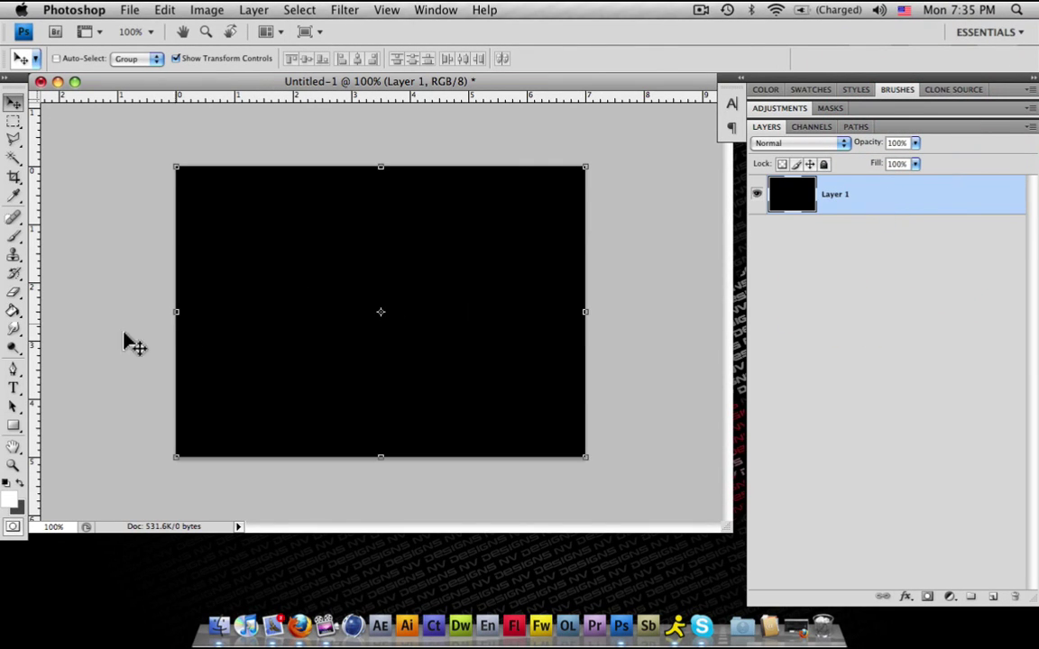
# Step: Draw a black-to-white Gradient Tool fill on Layer 1 from the canvas top downward
pyautogui.click(17, 312)
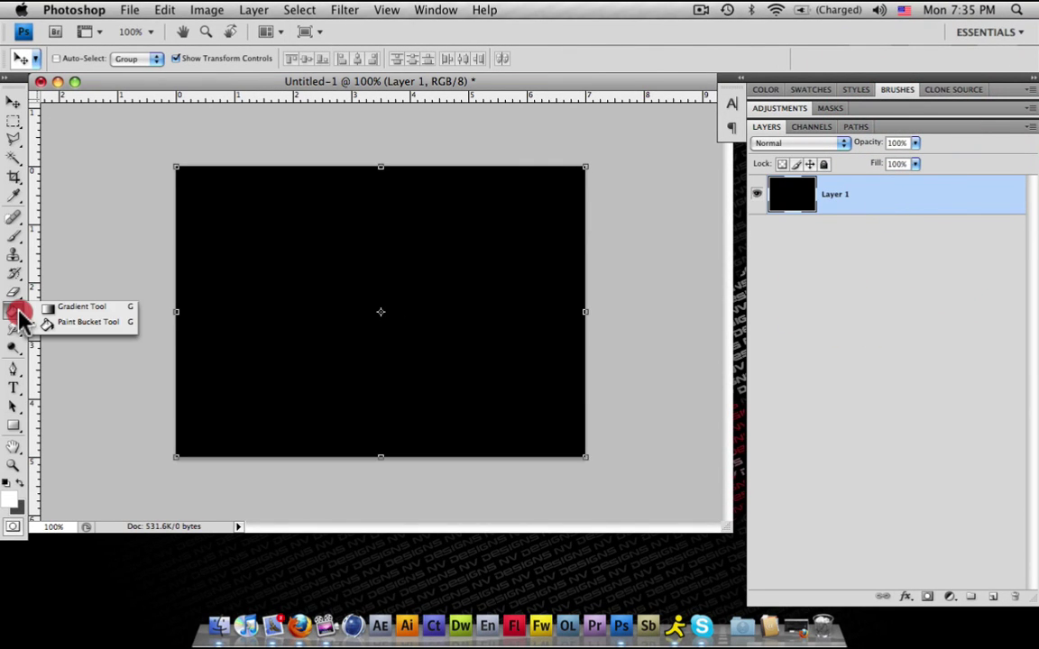
pyautogui.click(47, 308)
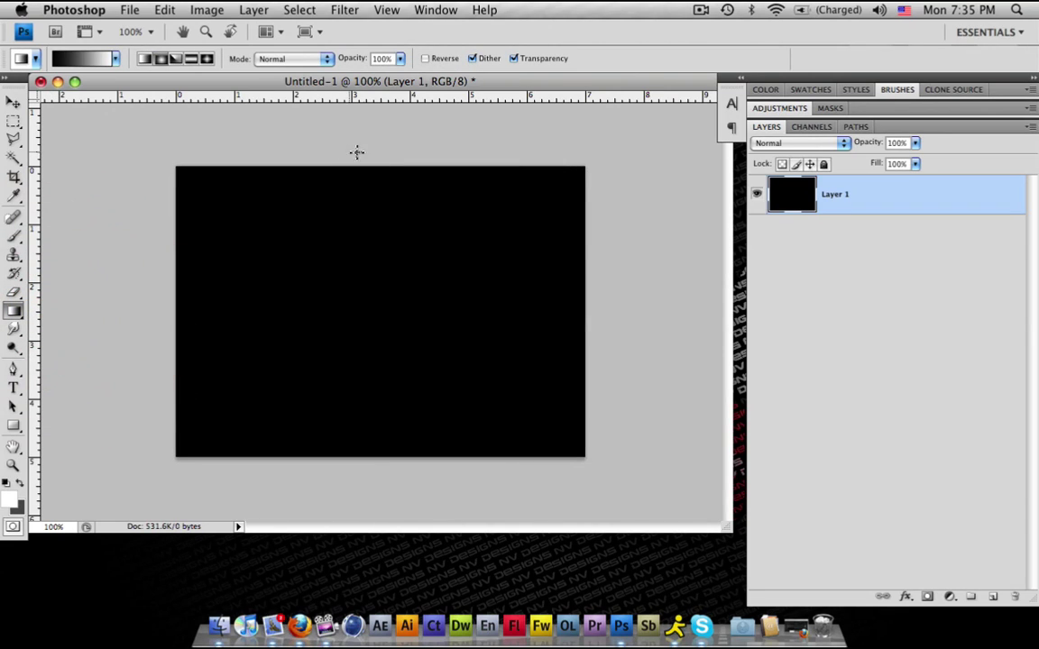
pyautogui.click(388, 150)
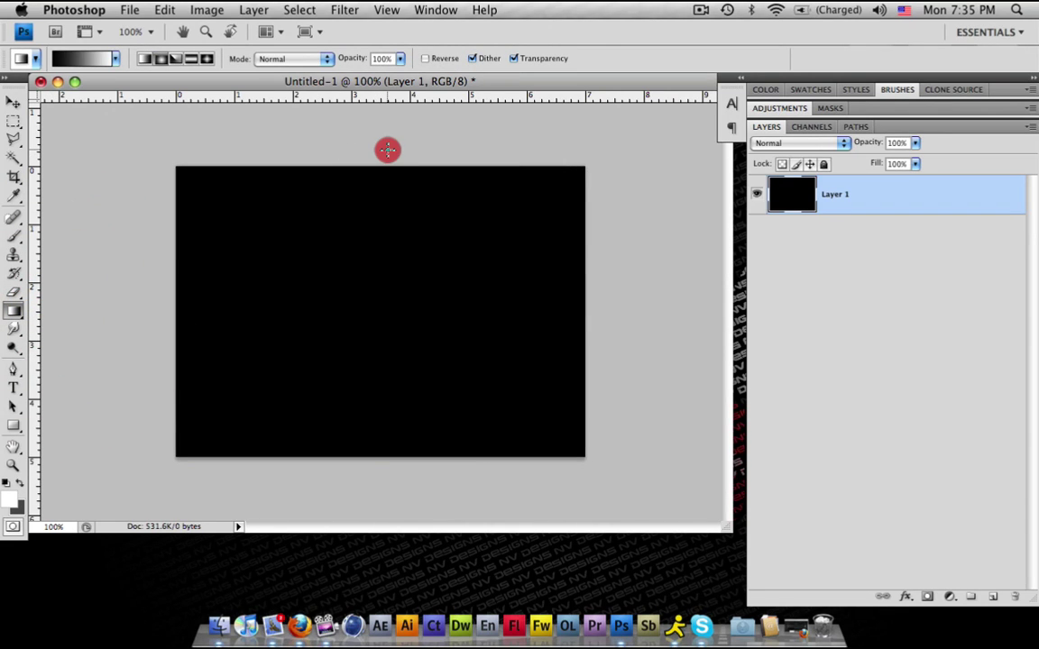
pyautogui.moveTo(387, 150); pyautogui.dragTo(382, 467)
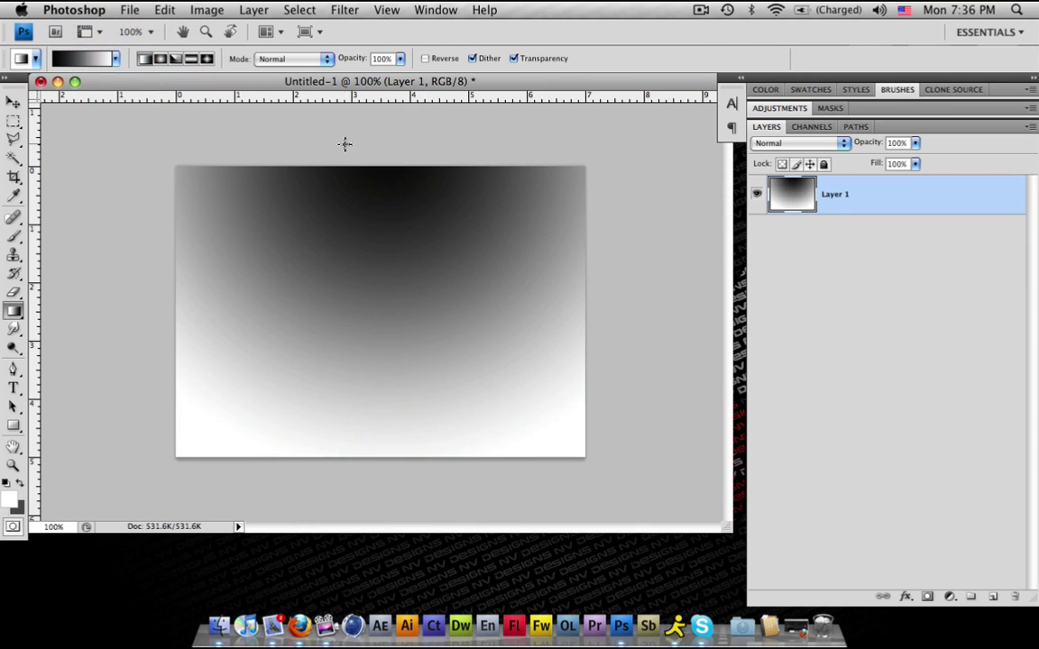
pyautogui.click(379, 144)
pyautogui.moveTo(379, 145); pyautogui.dragTo(379, 456)
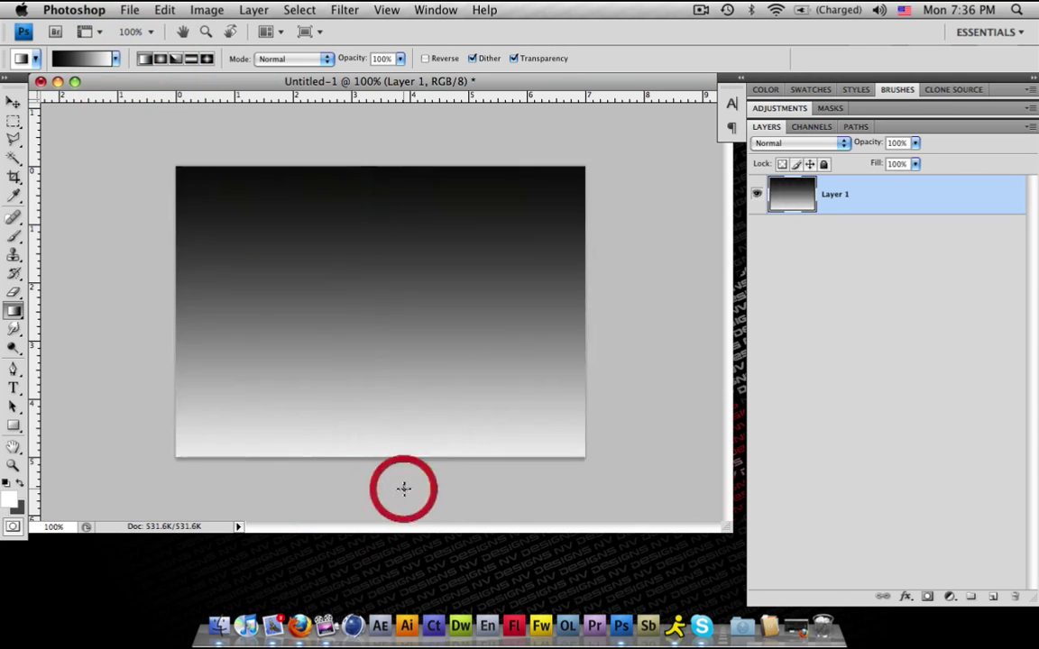
# Step: Choose the pink2 preset and drag it top to bottom over Layer 1, leaving a white middle band
pyautogui.click(83, 58)
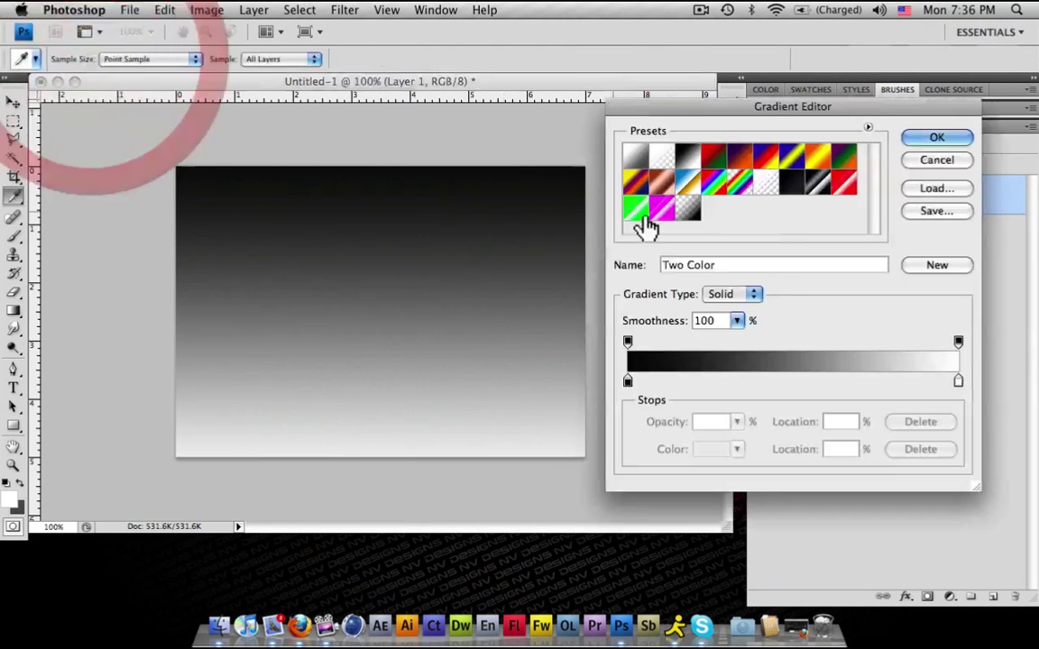
pyautogui.click(660, 212)
pyautogui.click(935, 137)
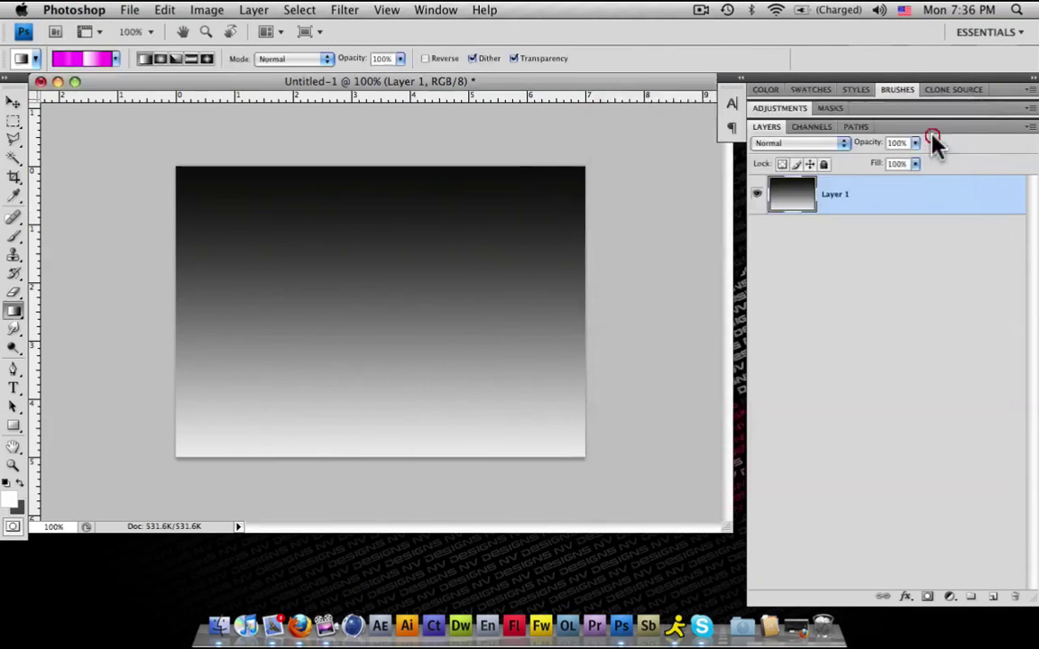
pyautogui.moveTo(367, 159); pyautogui.dragTo(368, 464)
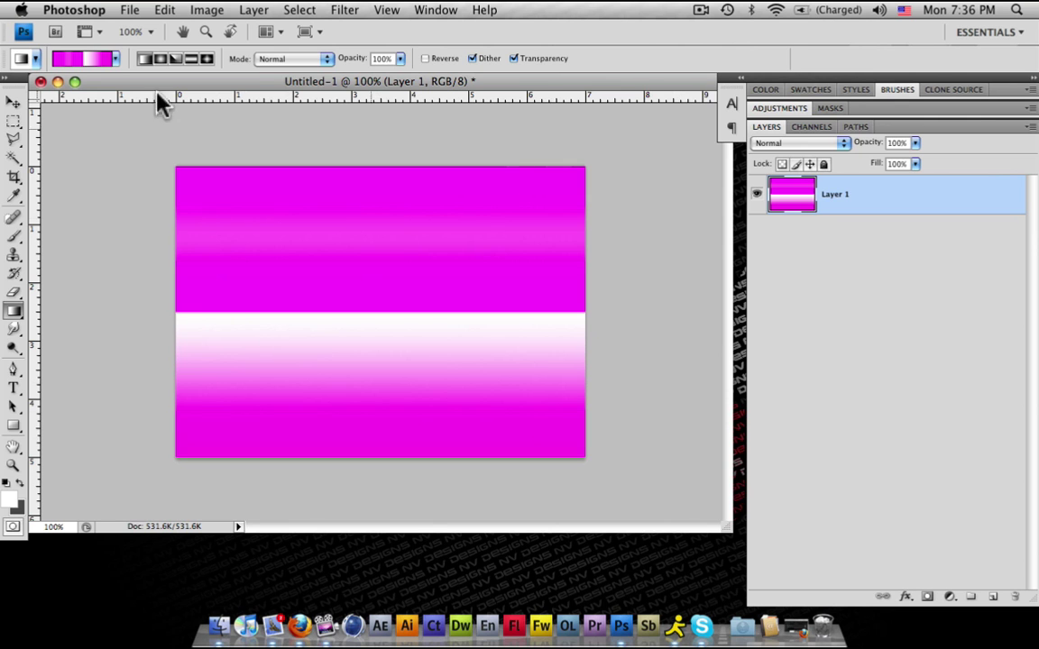
# Step: Minimize the Untitled-1 document and switch to the Finder desktop
pyautogui.click(57, 81)
pyautogui.click(147, 163)
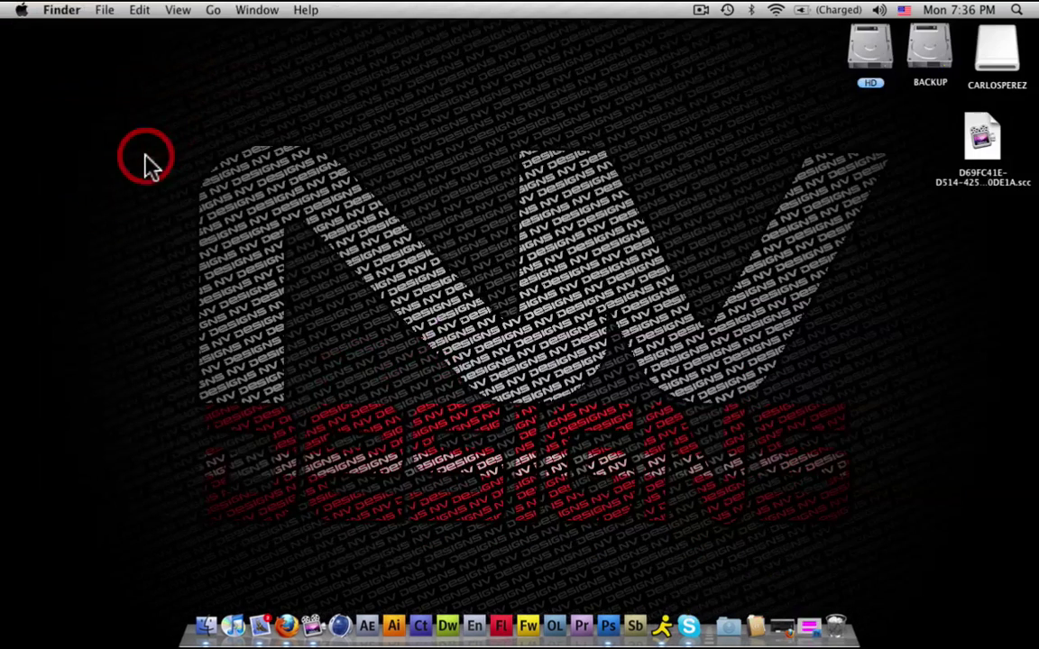